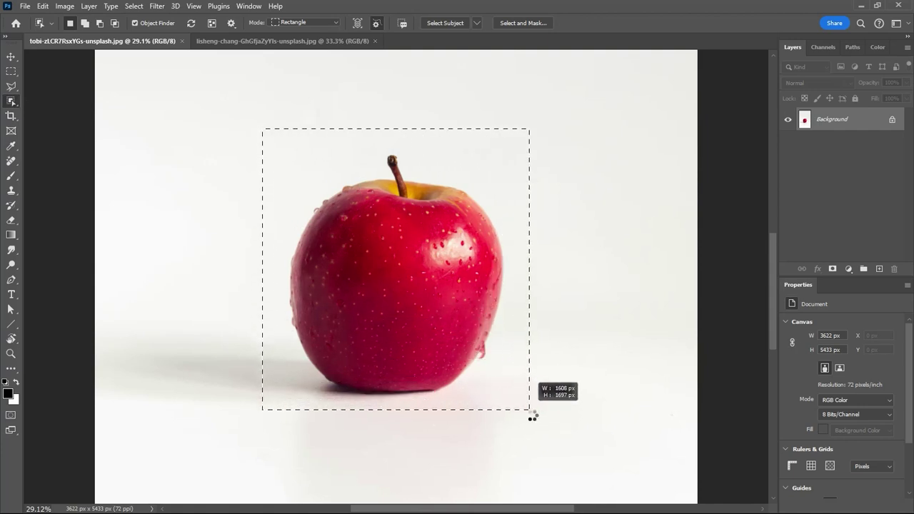
Copy the selected apple and paste it into the alley photo as a new layer
key("ctrl+c")
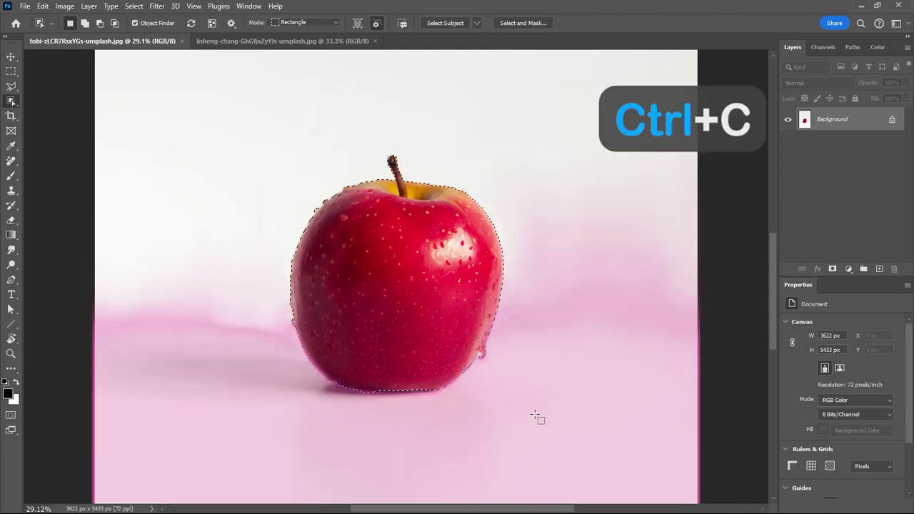
left_click(10, 56)
left_click(283, 41)
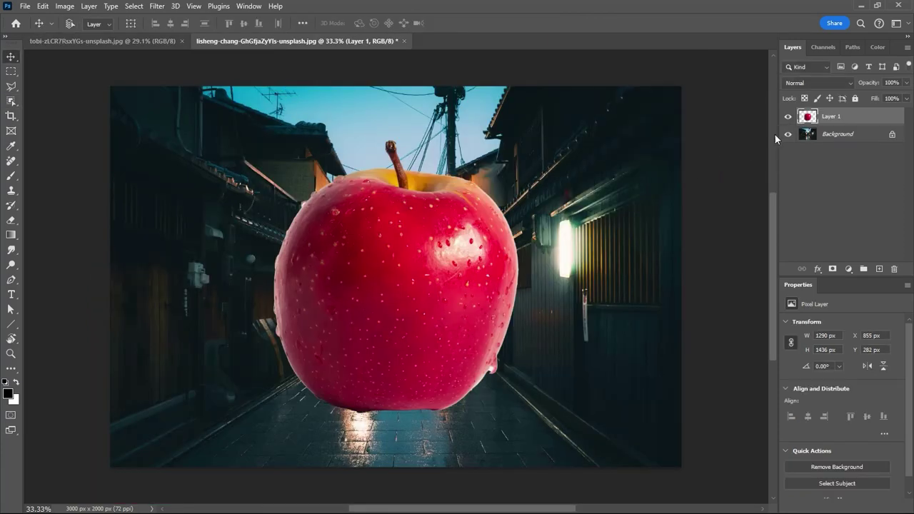
Convert the pasted apple layer to a smart object and place it in a group
right_click(828, 123)
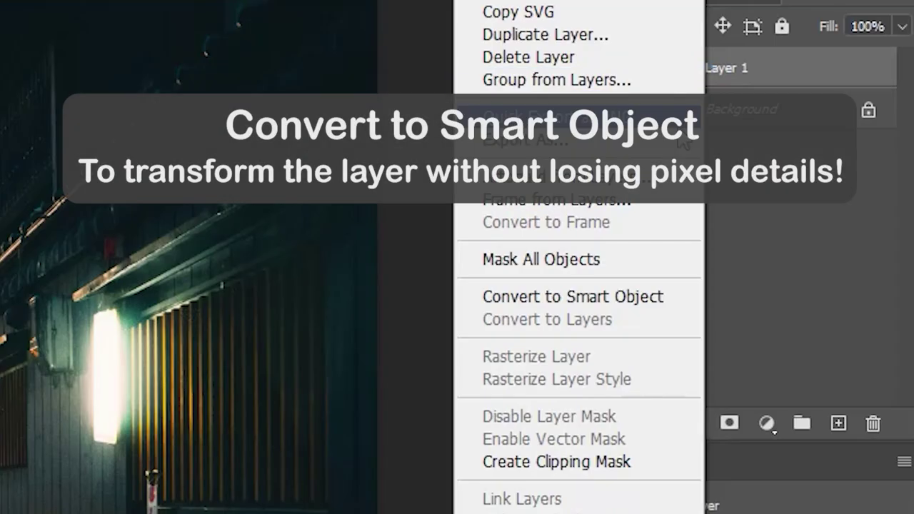
left_click(635, 294)
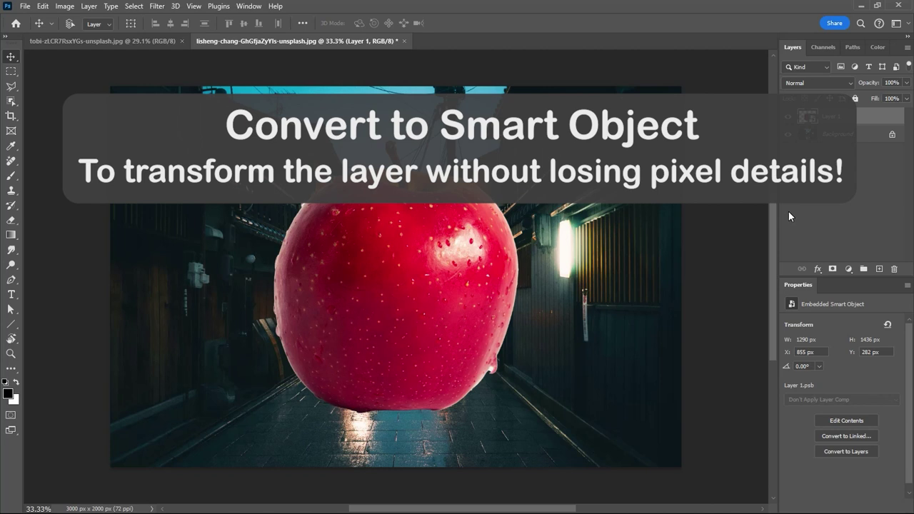
key("ctrl+g")
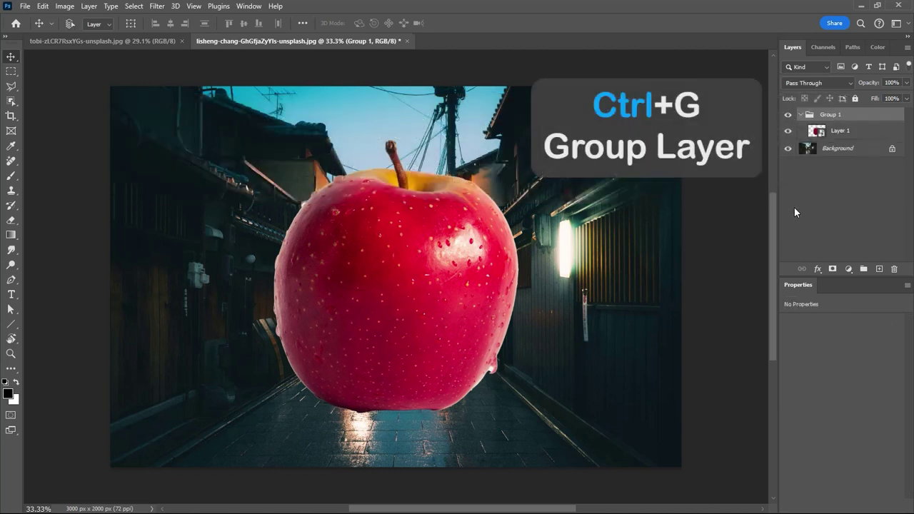
Scale the apple layer down proportionally to about 57% and position it on the wet street in the lower middle of the alley
left_click(844, 134)
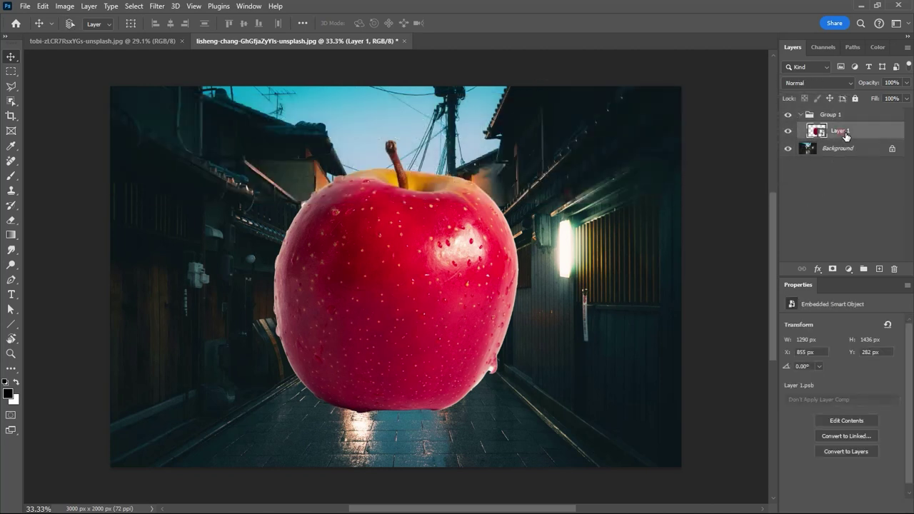
key("ctrl+t")
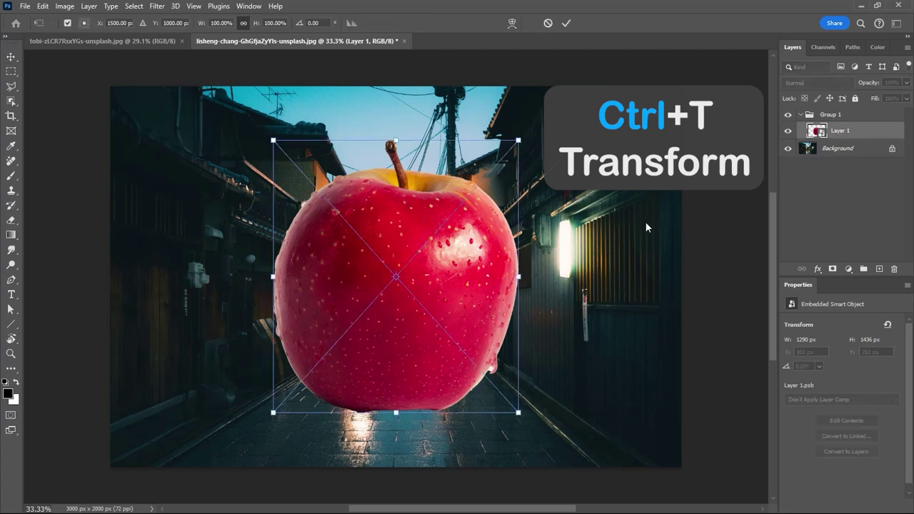
left_click_drag(397, 140, 407, 261)
scroll(377, 331, "down", 2)
scroll(385, 314, "up", 2)
scroll(390, 271, "down", 3)
scroll(385, 285, "up", 3)
left_click_drag(377, 300, 376, 335)
scroll(374, 311, "down", 2)
scroll(374, 310, "up", 1)
Apply a Perspective transform that widens the top of the apple, with the layer width at about 67%
right_click(378, 307)
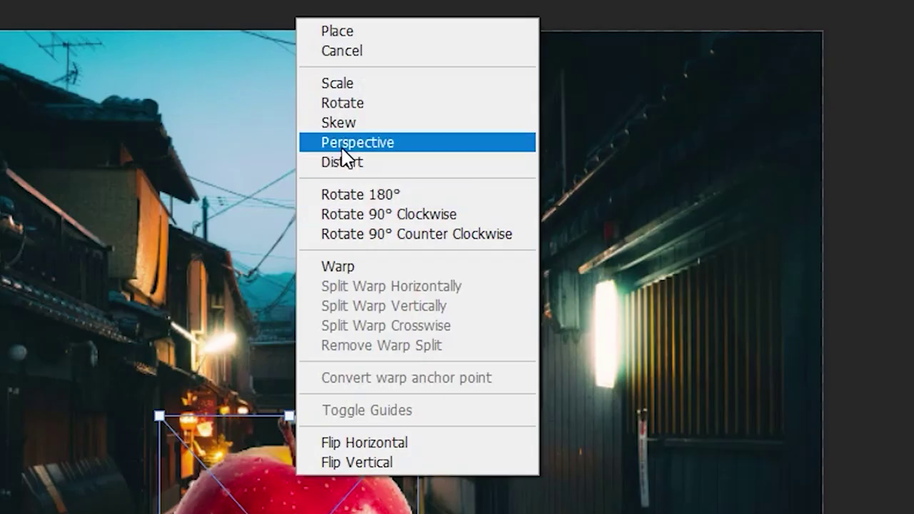
left_click(343, 143)
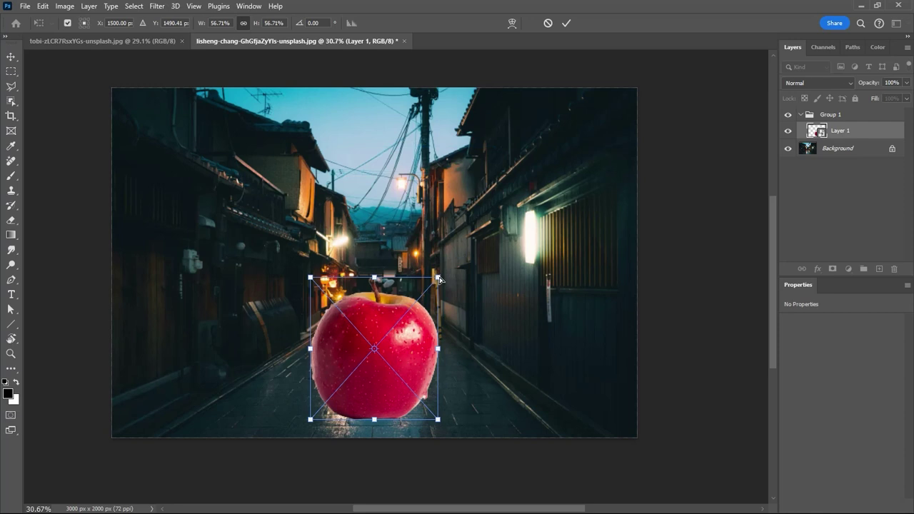
left_click_drag(439, 279, 452, 276)
scroll(384, 405, "up", 1)
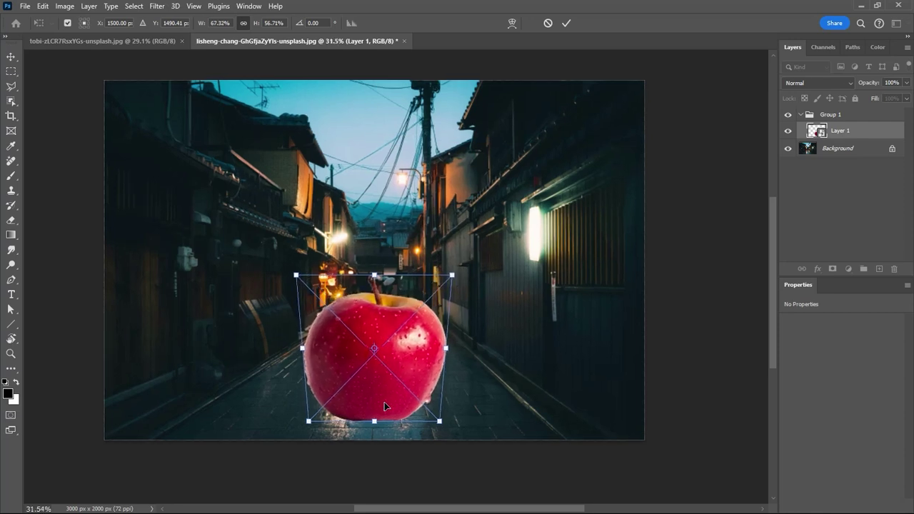
scroll(384, 405, "up", 4)
key("Return")
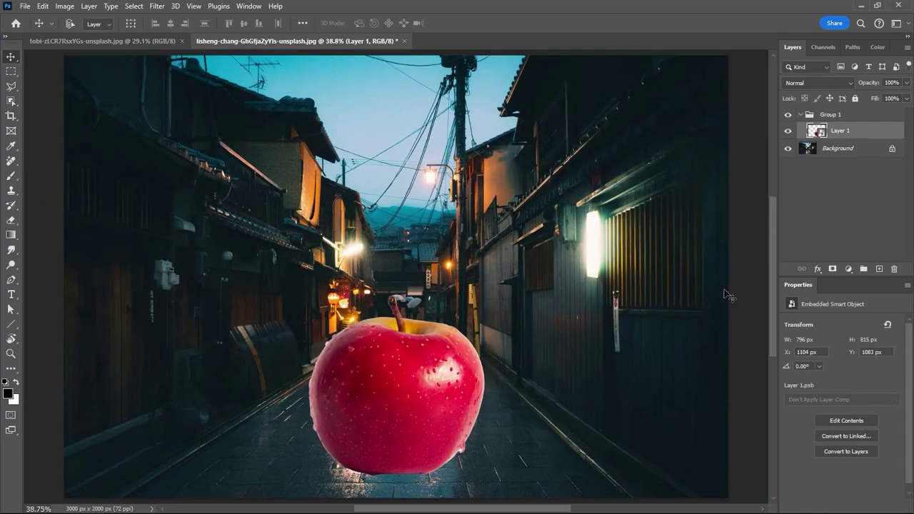
Add a Curves adjustment layer above the apple and clip it to the apple layer
left_click(849, 270)
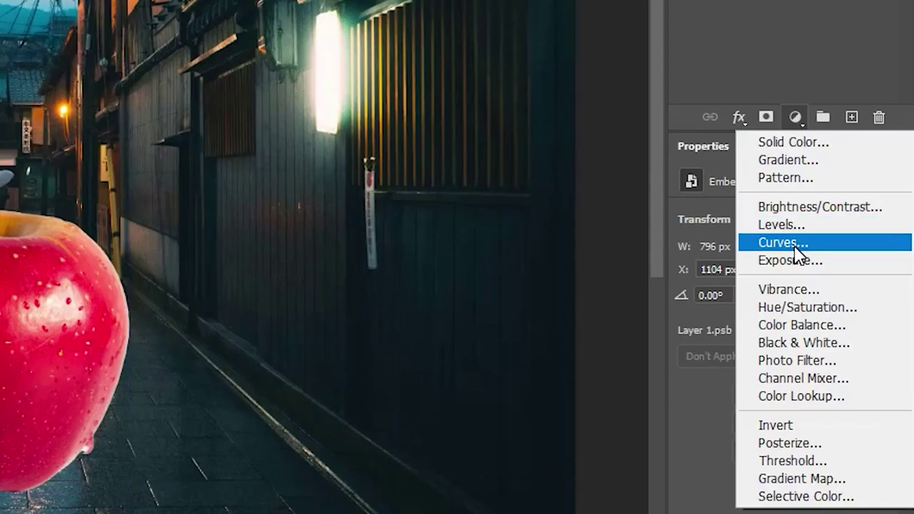
left_click(796, 246)
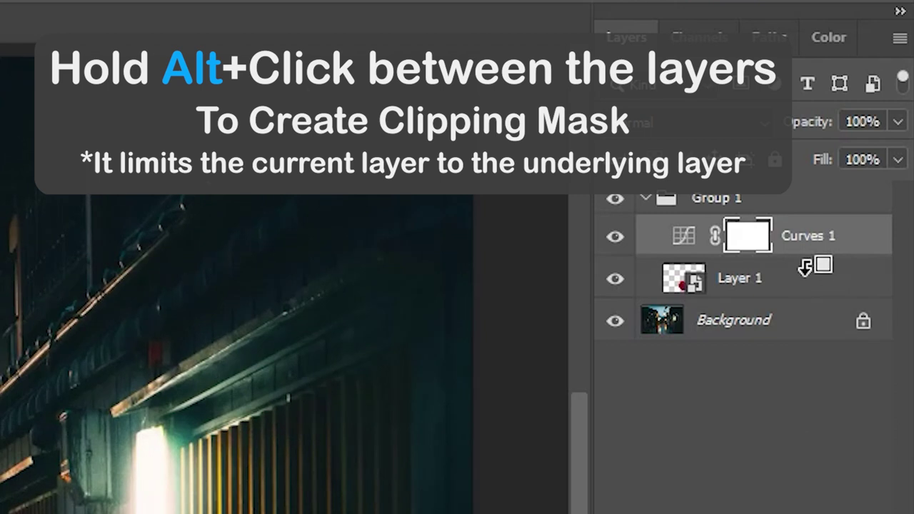
left_click(805, 265, "alt")
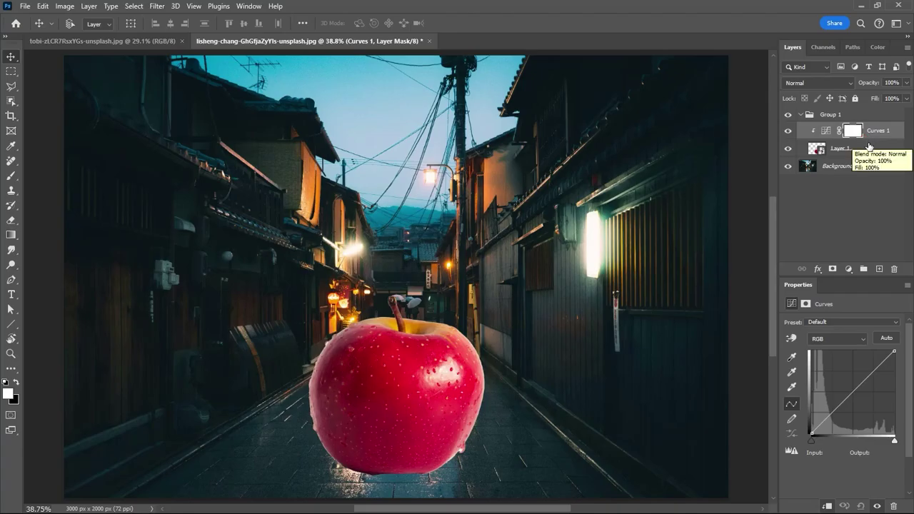
Darken the apple by lowering the RGB curve's white point to an output of 106
left_click_drag(900, 357, 907, 384)
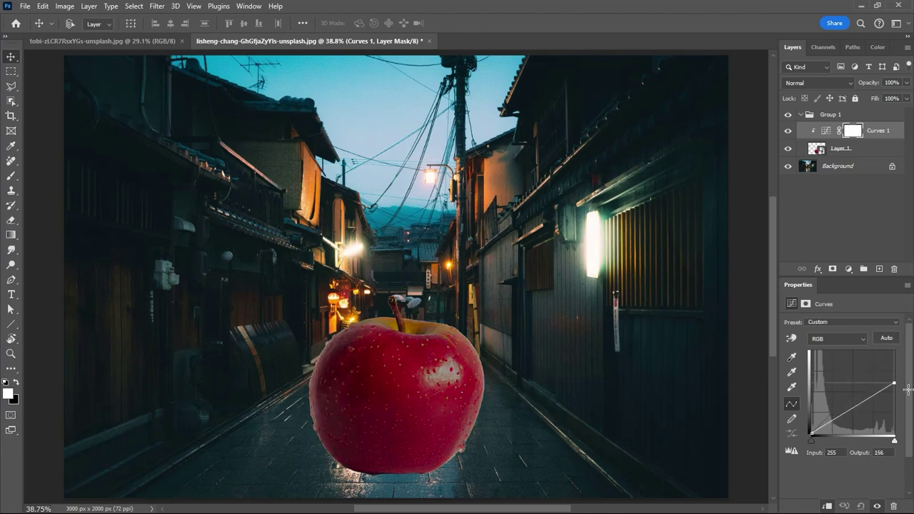
left_click_drag(401, 271, 299, 267)
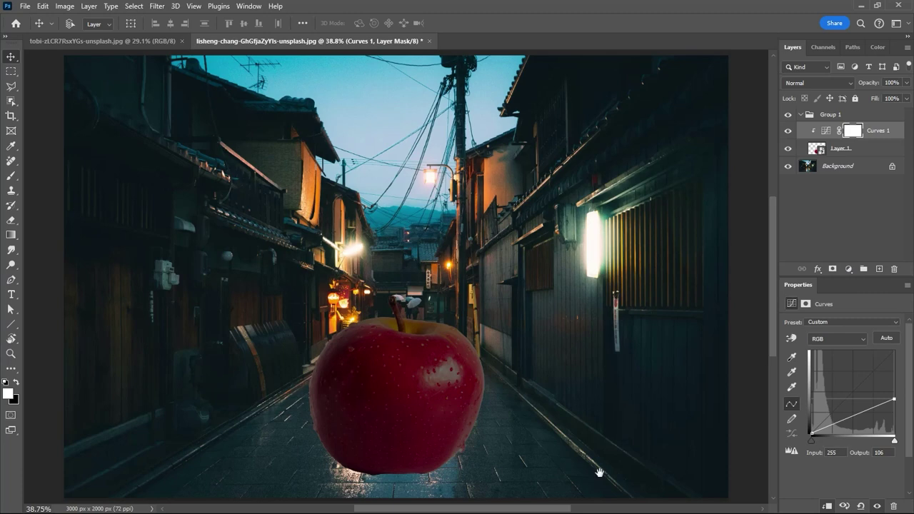
Create an empty layer directly beneath the apple layer inside the group
left_click_drag(599, 472, 601, 438)
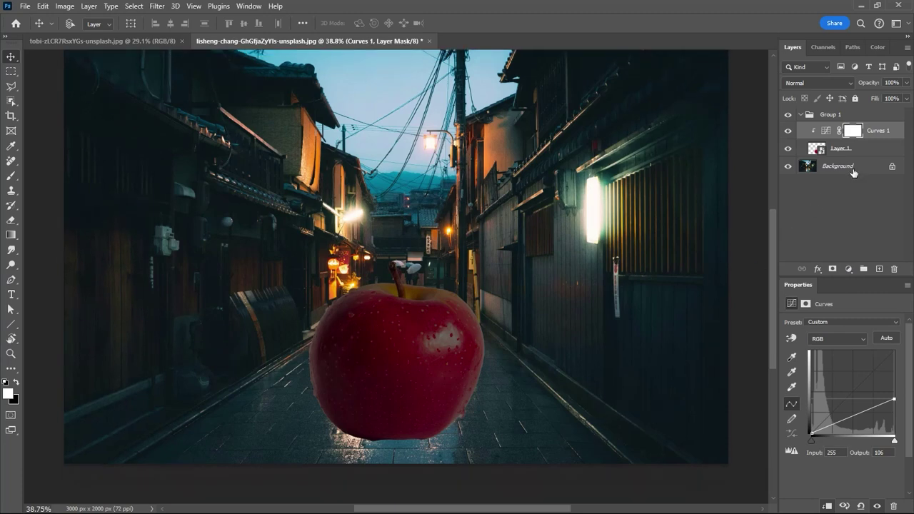
left_click(875, 152)
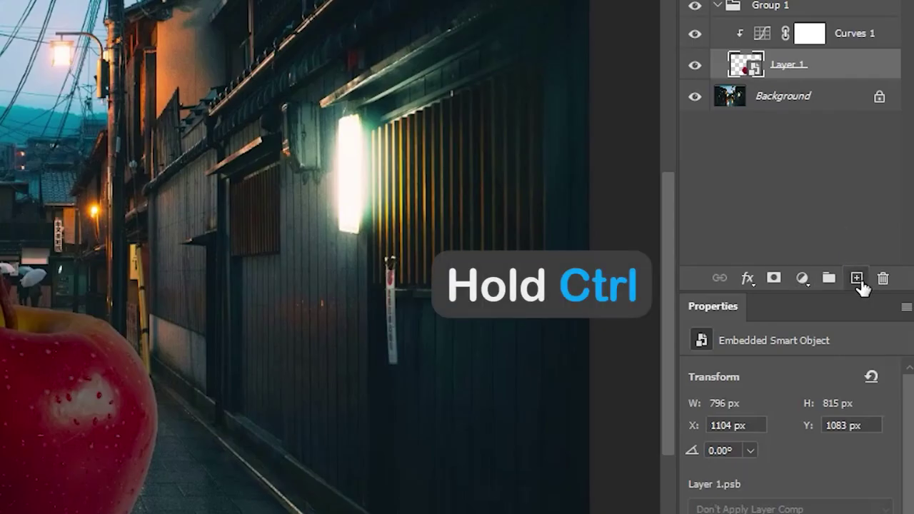
left_click(857, 278, "ctrl")
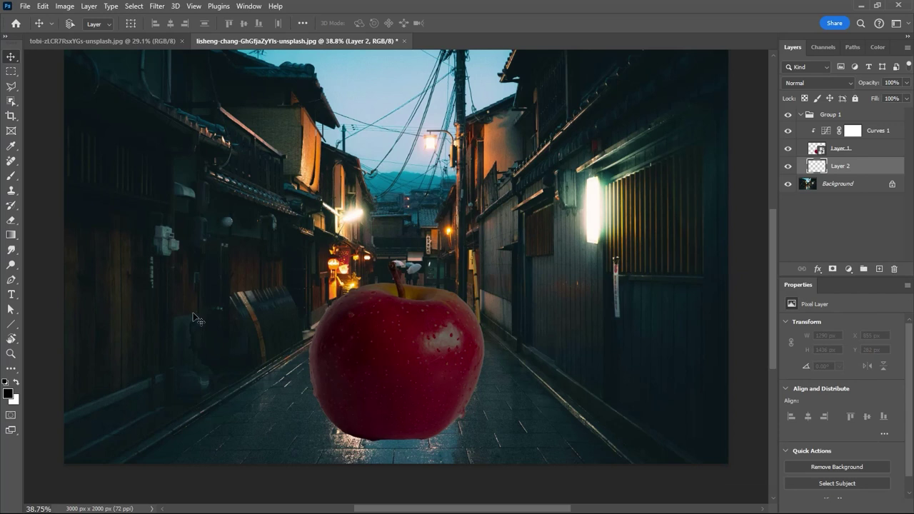
Paint a black contact shadow under the apple's base with a flattened soft round brush of about 649 px
left_click(12, 177)
left_click(31, 177)
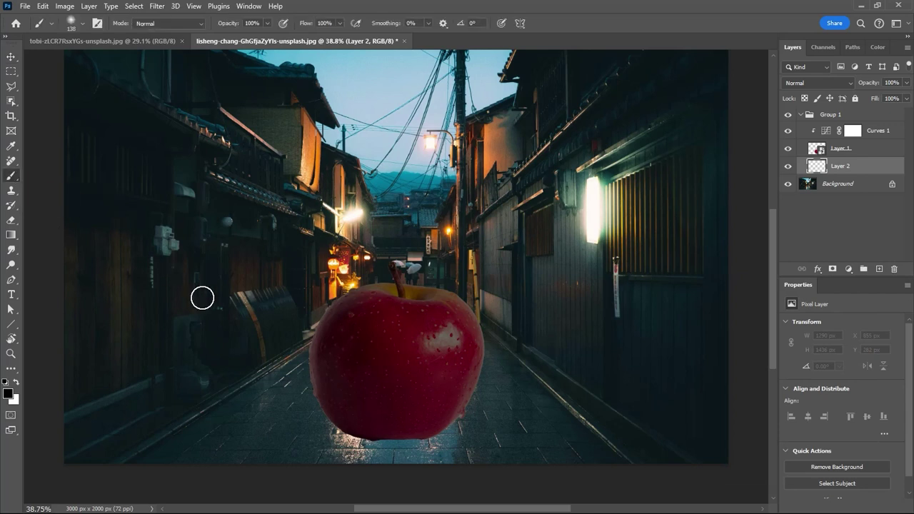
right_click(362, 413)
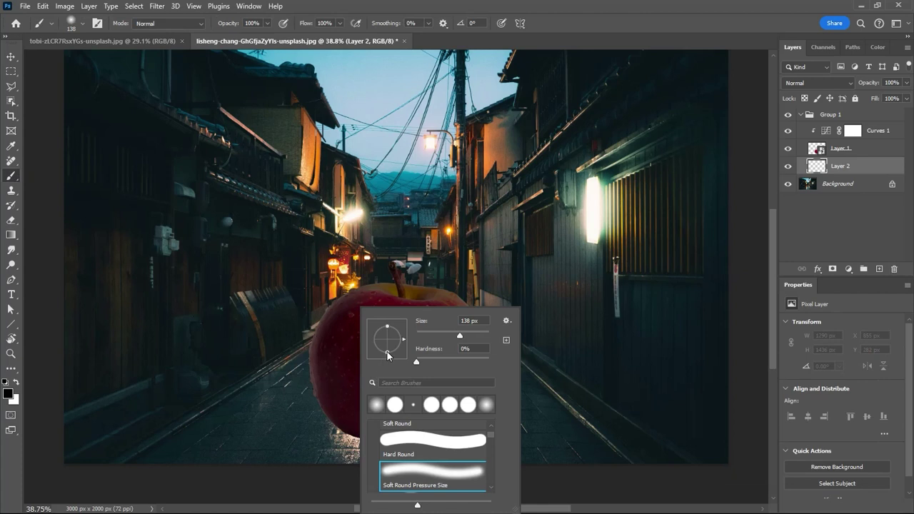
left_click_drag(386, 352, 386, 344)
left_click_drag(318, 434, 412, 431)
left_click(393, 437)
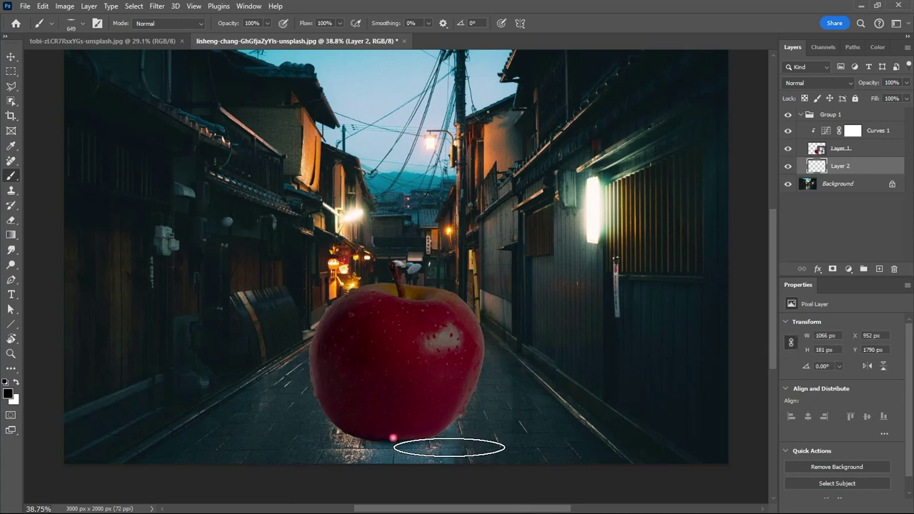
left_click(449, 451)
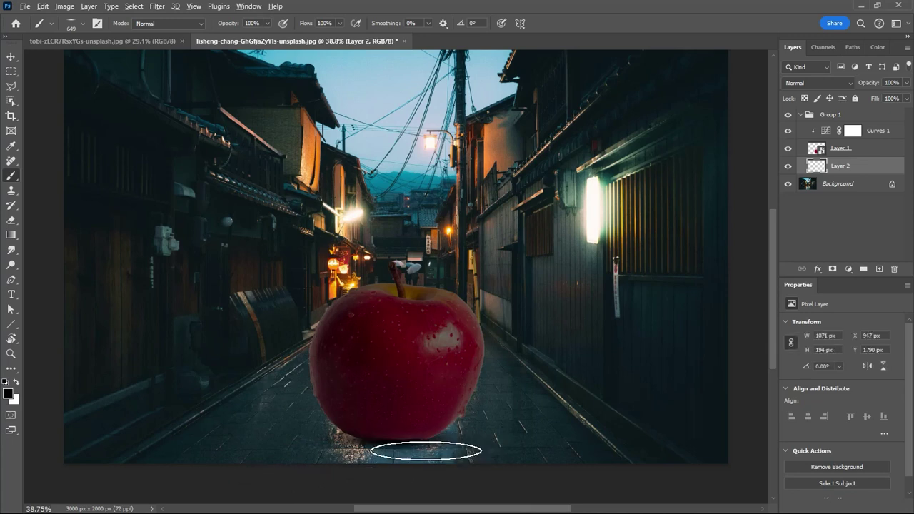
left_click_drag(426, 450, 428, 452)
Paint a wider, fainter black shadow around the apple's base on a new layer, using the flattened 953 px brush at 4% flow
key("bracketright")
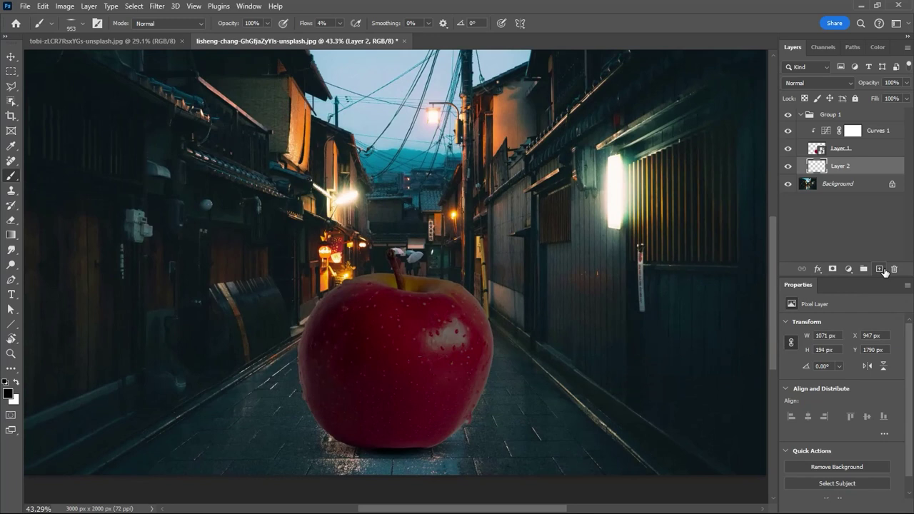
left_click(881, 269)
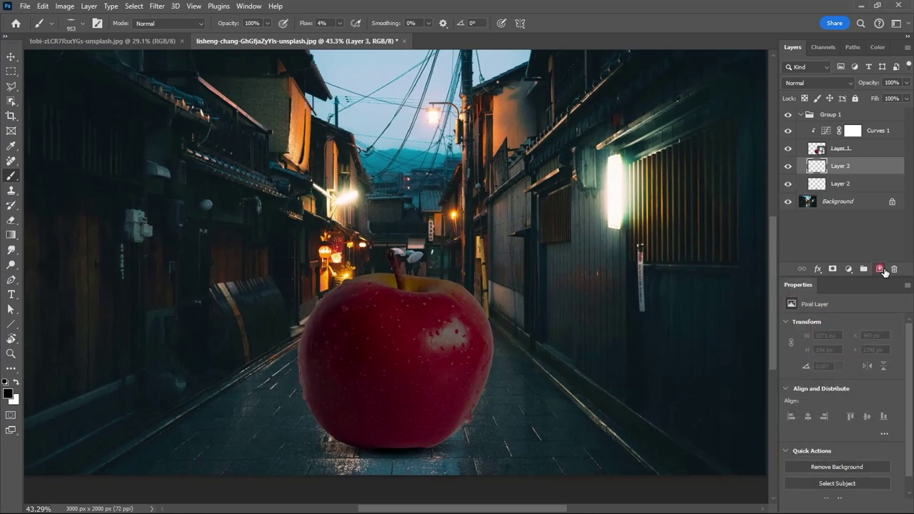
scroll(312, 420, "down", 3)
left_click_drag(309, 421, 336, 394)
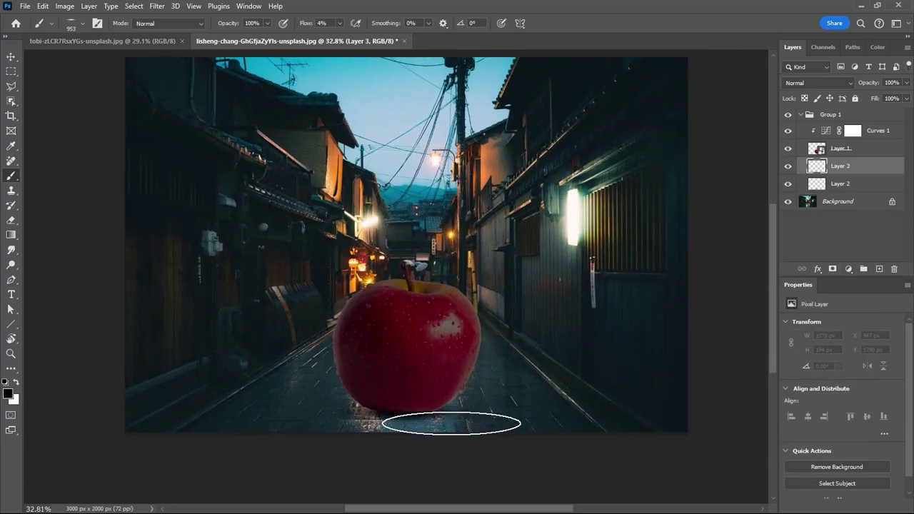
left_click_drag(461, 422, 243, 462)
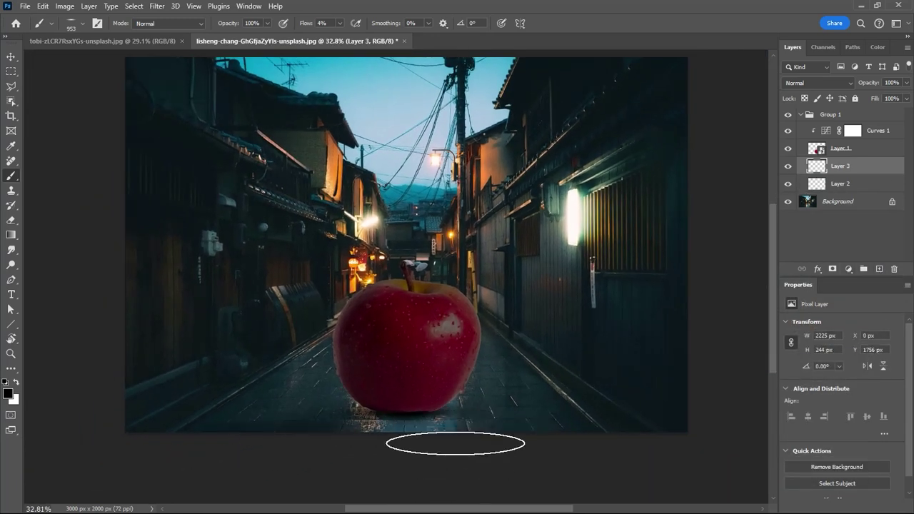
scroll(394, 399, "down", 2)
scroll(394, 398, "up", 2)
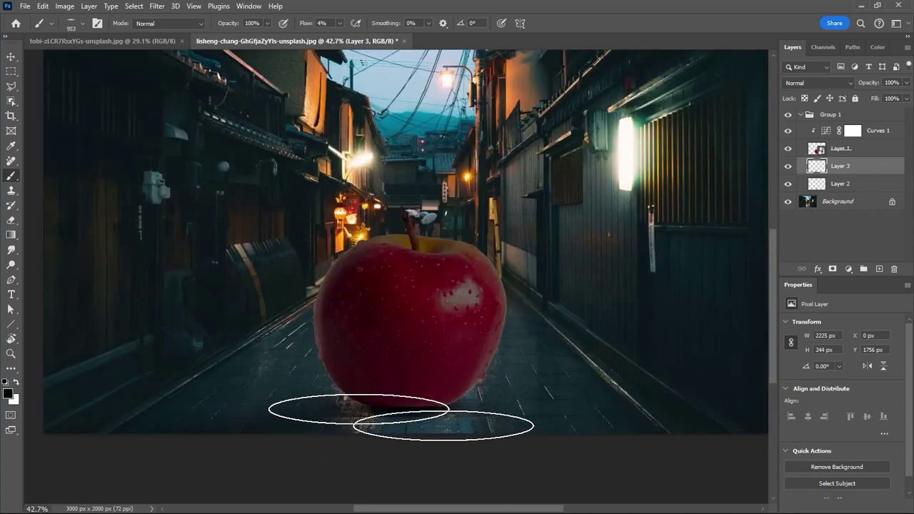
scroll(412, 354, "down", 1)
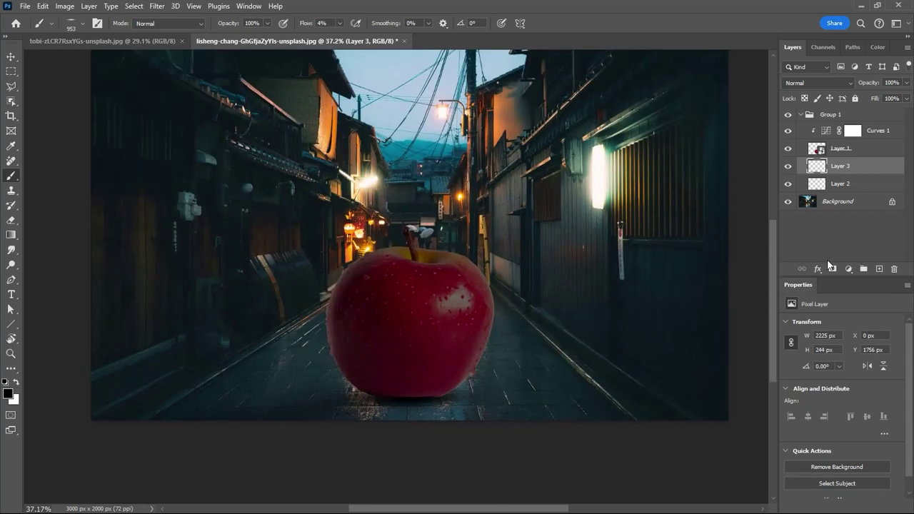
Add a layer mask to the wider shadow layer and make black the foreground colour
left_click(835, 269)
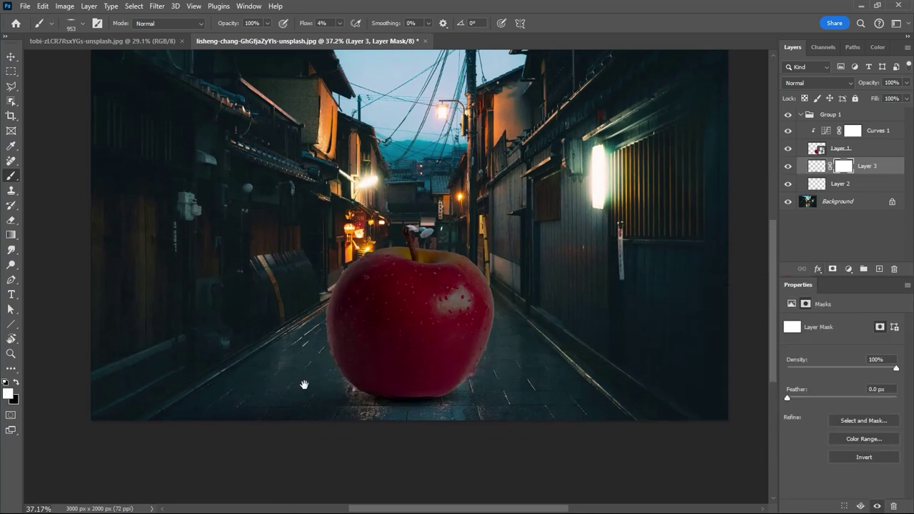
left_click_drag(301, 381, 324, 356)
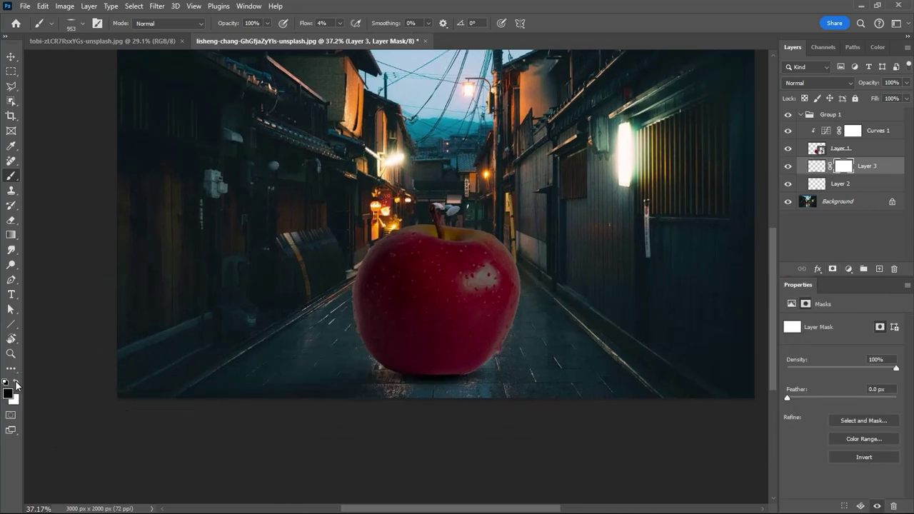
left_click_drag(515, 262, 463, 353)
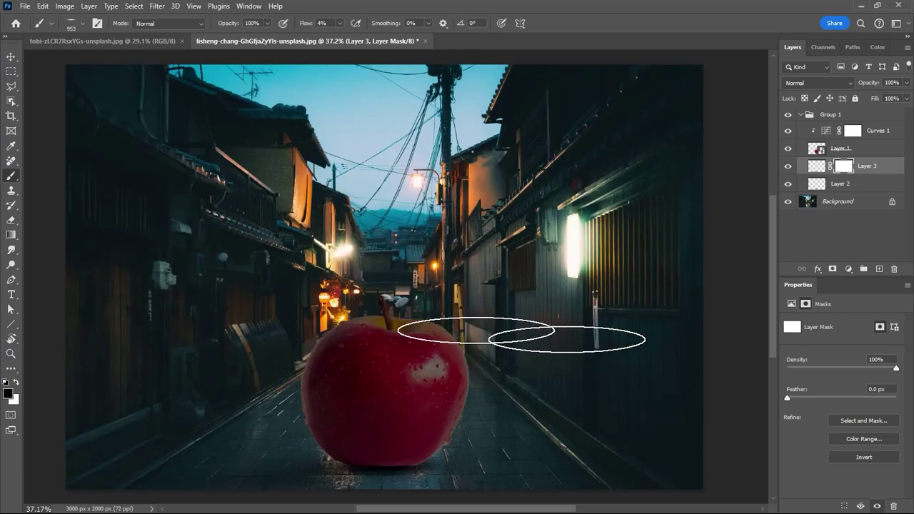
Paint black on the Curves 1 layer mask along the apple's right edge with a Soft Round brush of about 197 px at 10% flow
left_click(881, 136)
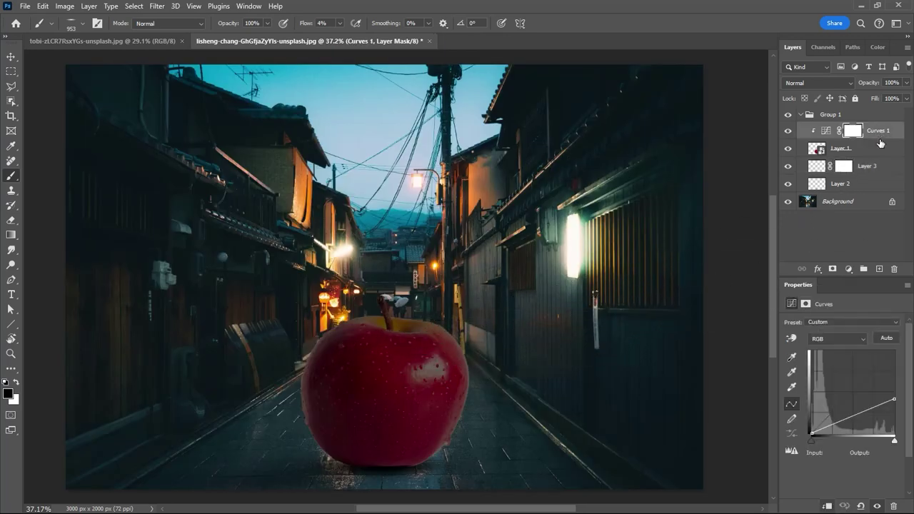
left_click_drag(475, 407, 555, 400)
right_click(551, 418)
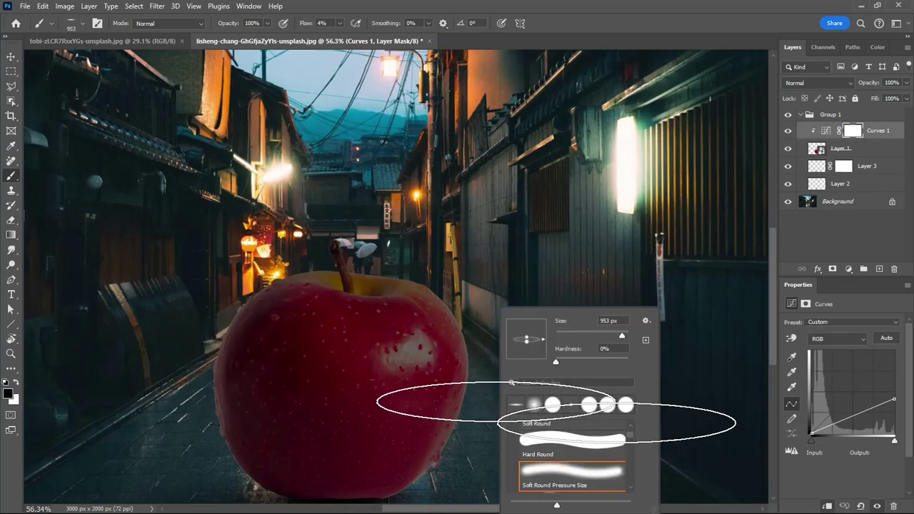
scroll(542, 457, "up", 1)
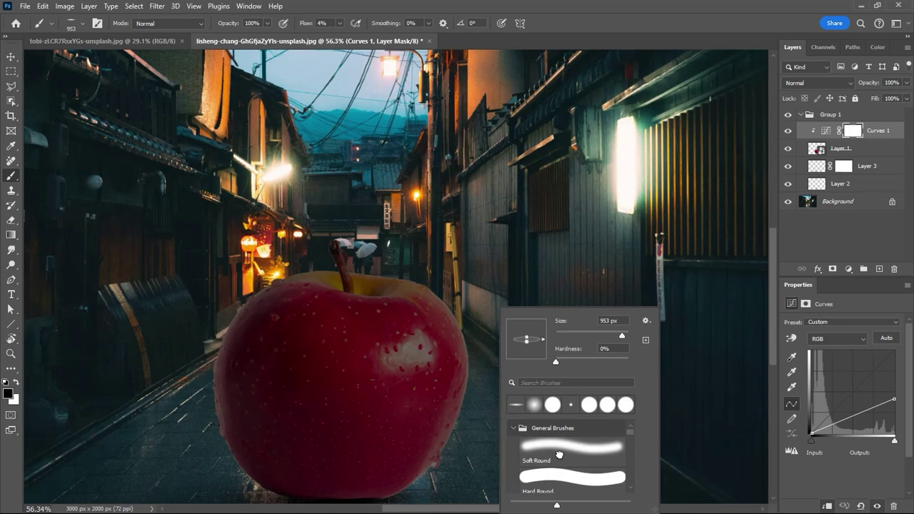
mouse_move(465, 270)
left_mouse_down()
mouse_move(353, 281)
mouse_move(346, 293)
left_mouse_up()
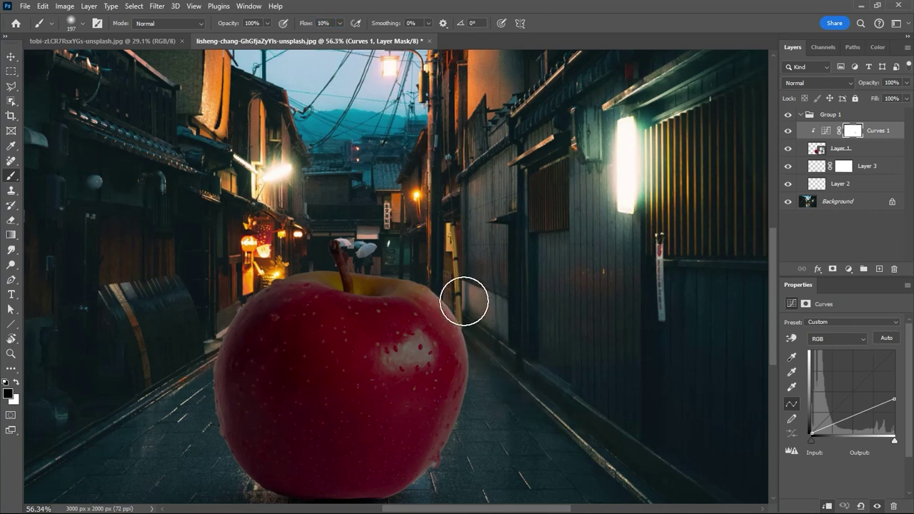
left_click_drag(464, 301, 437, 368)
mouse_move(464, 336)
left_mouse_down()
mouse_move(446, 335)
mouse_move(464, 296)
mouse_move(474, 300)
left_mouse_up()
left_click_drag(444, 328, 471, 322)
Paint black on the Curves 1 mask over the apple's top rim and left edge with a soft brush of about 113 px
mouse_move(373, 322)
left_mouse_down()
mouse_move(334, 330)
mouse_move(446, 306)
left_mouse_up()
left_click_drag(351, 218, 403, 219)
left_click_drag(443, 298, 360, 298)
left_click_drag(340, 310, 364, 309)
left_click_drag(376, 292, 524, 306)
mouse_move(307, 291)
left_mouse_down()
mouse_move(479, 281)
mouse_move(414, 277)
mouse_move(399, 292)
left_mouse_up()
mouse_move(344, 305)
left_mouse_down()
mouse_move(279, 304)
mouse_move(361, 305)
left_mouse_up()
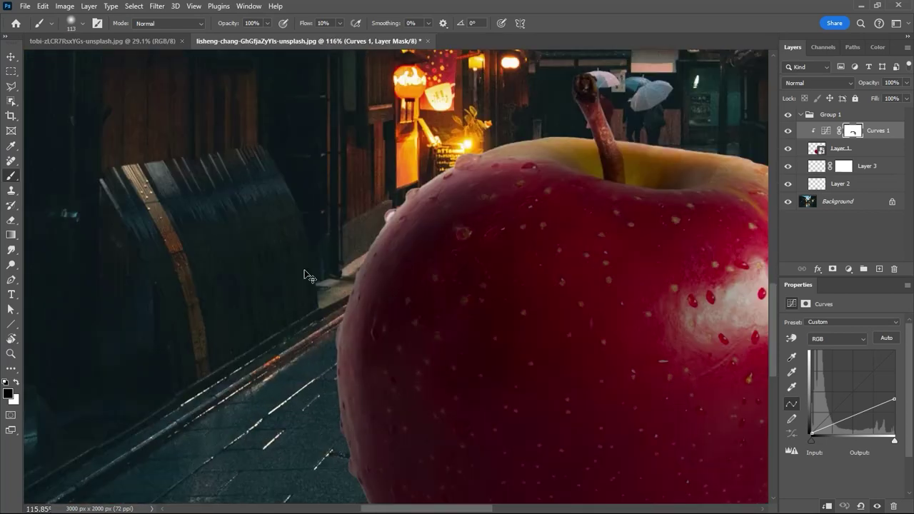
left_click_drag(305, 275, 126, 384)
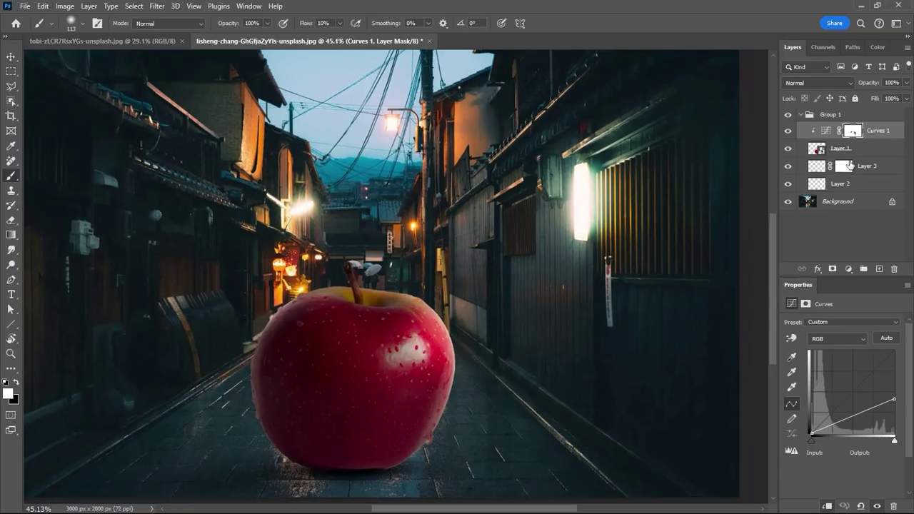
Create an empty clipped layer directly above the apple layer and sample a dark foreground colour from the shaded street edge
left_click(873, 150)
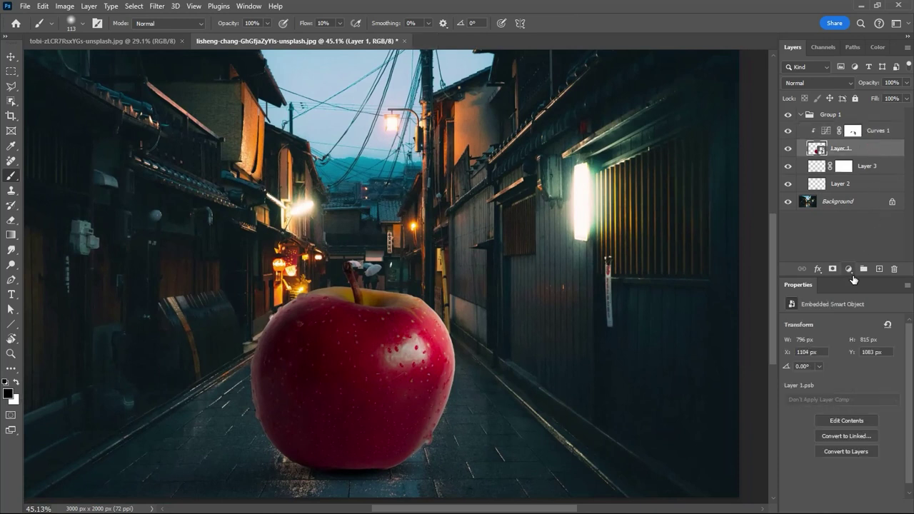
left_click(878, 269)
left_click_drag(376, 409, 410, 375)
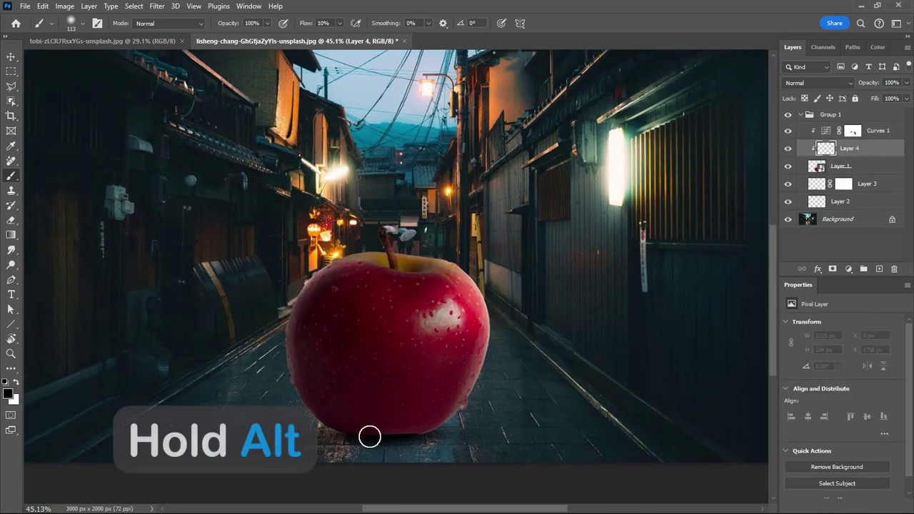
key("alt")
left_click(636, 427, "alt")
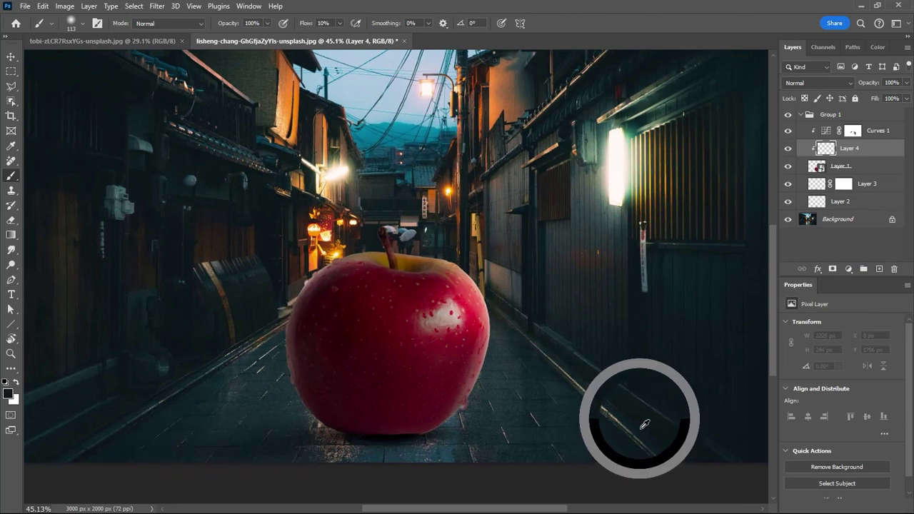
Paint the sampled dark colour over the apple's lower half with a large soft brush of about 419 px at 4% flow
mouse_move(367, 415)
left_mouse_down()
mouse_move(385, 421)
mouse_move(407, 398)
mouse_move(365, 421)
left_mouse_up()
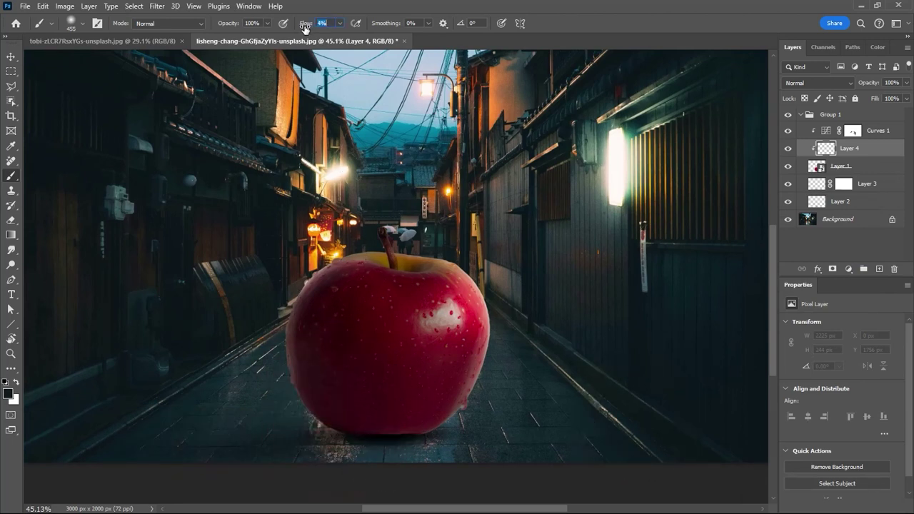
key("bracketleft")
key("bracketleft")
left_click_drag(353, 410, 364, 410)
mouse_move(411, 472)
left_mouse_down()
mouse_move(383, 470)
mouse_move(378, 393)
mouse_move(381, 508)
left_mouse_up()
left_click_drag(320, 331, 284, 323, "ctrl")
scroll(314, 322, "up", 5)
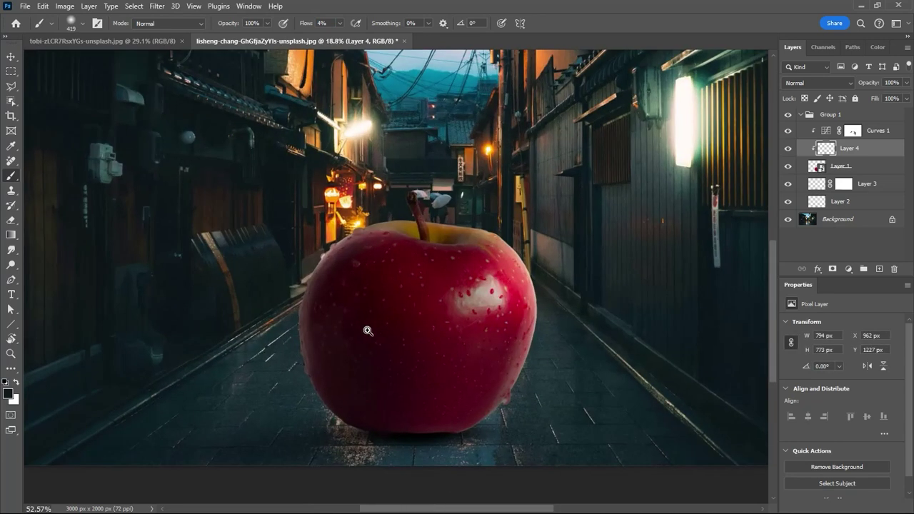
Shade the apple's bottom edge where it meets the ground, using a smaller soft brush of about 100 px
mouse_move(438, 459)
left_mouse_down()
mouse_move(387, 418)
mouse_move(393, 428)
left_mouse_up()
scroll(396, 446, "up", 4)
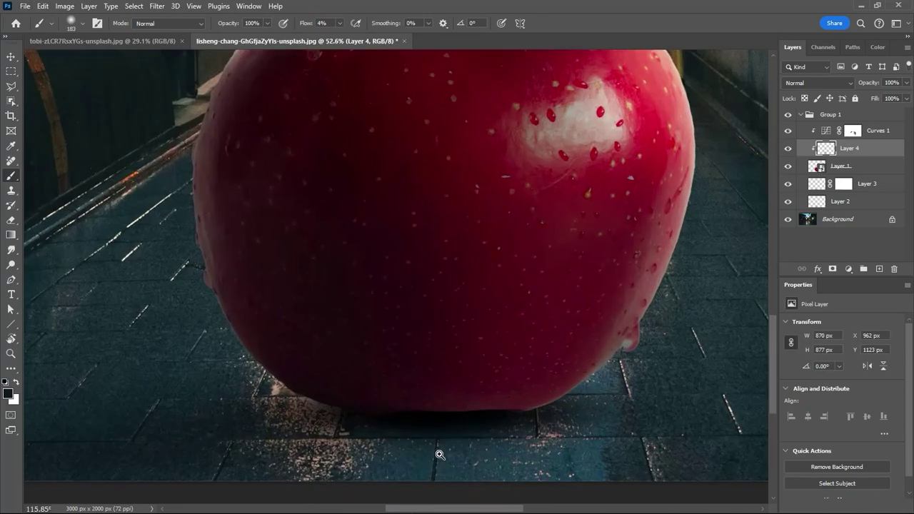
key("bracketleft")
key("bracketleft")
key("bracketleft")
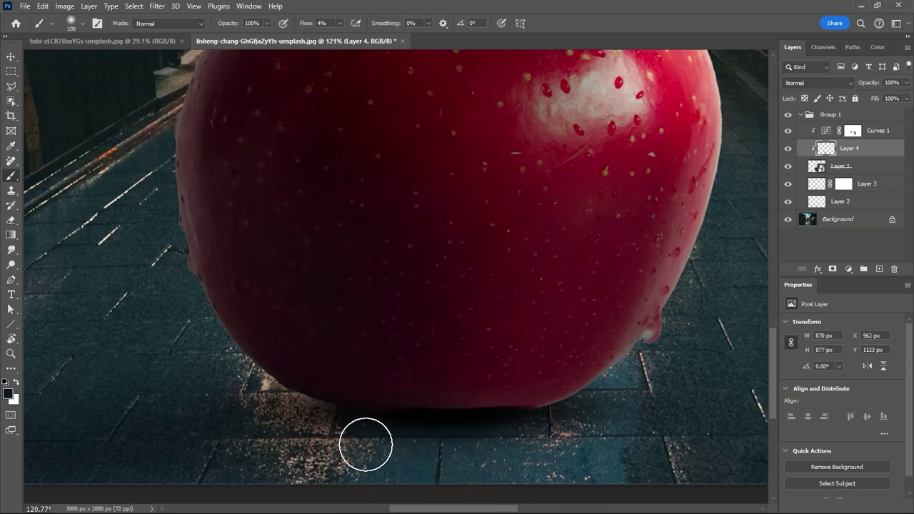
left_click_drag(388, 422, 399, 469)
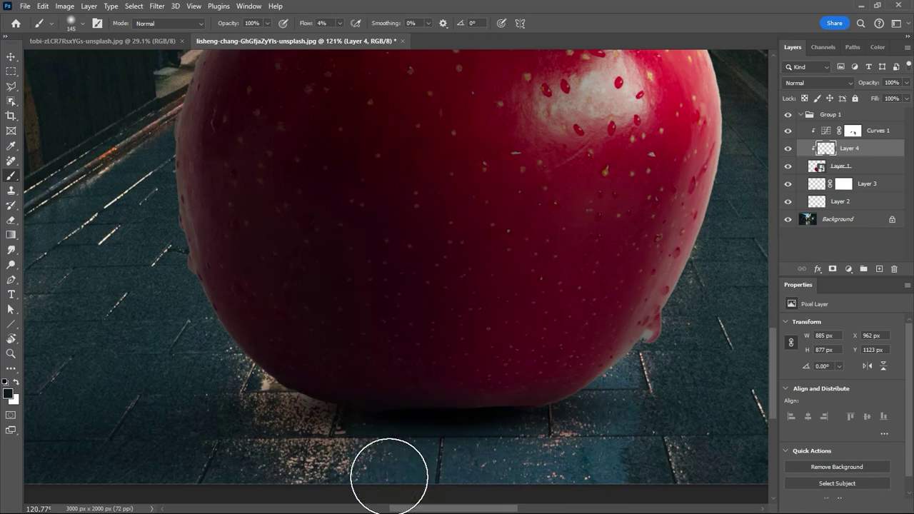
Enlarge the soft brush and darken the apple's lower-left side on the shading layer
key("bracketright")
key("bracketright")
key("bracketright")
key("bracketright")
key("bracketright")
key("bracketright")
key("bracketright")
left_click_drag(310, 398, 264, 360)
left_click_drag(297, 309, 243, 310)
left_click_drag(277, 275, 314, 275)
Extend the dark shading across the apple's lower body with a soft brush of about 300 px
key("bracketright")
key("bracketright")
key("bracketright")
key("bracketright")
key("bracketright")
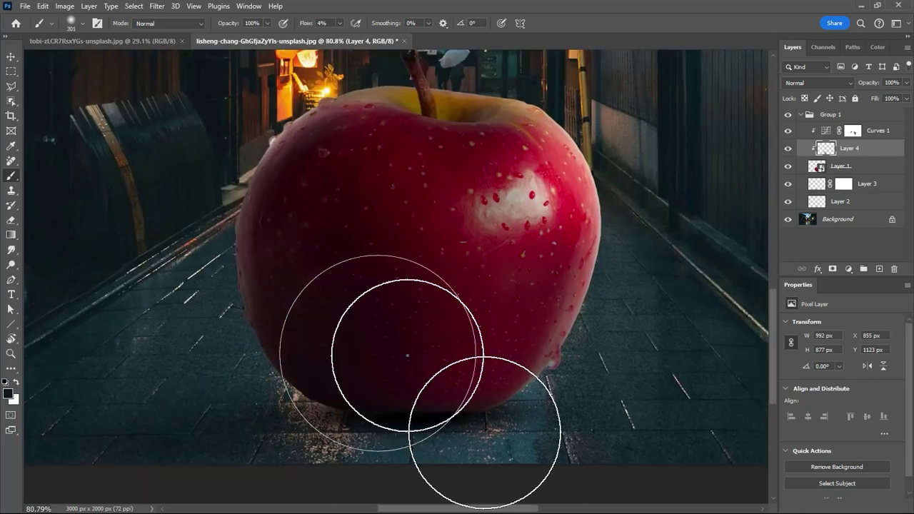
left_click_drag(407, 355, 379, 375)
mouse_move(404, 257)
left_mouse_down()
mouse_move(320, 300)
mouse_move(307, 252)
mouse_move(393, 355)
mouse_move(391, 347)
left_mouse_up()
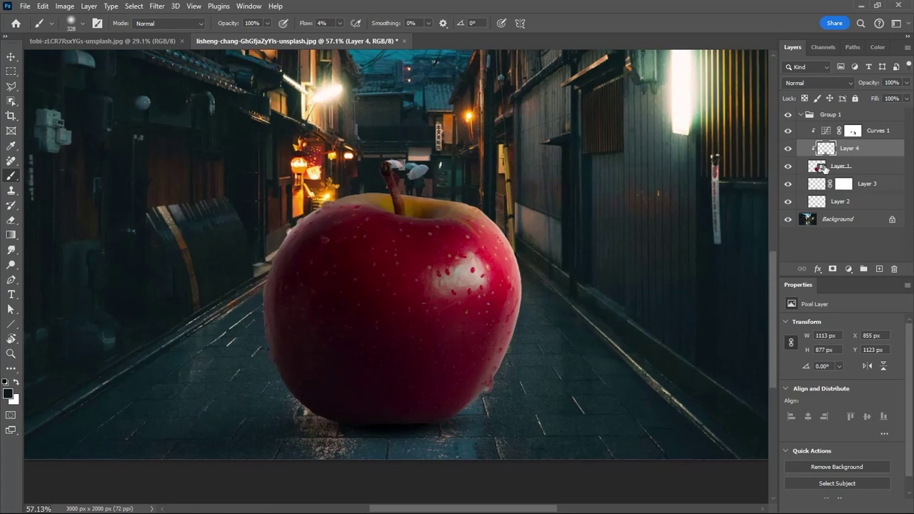
Set the apple's shading layer to the Multiply blend mode
left_click(823, 80)
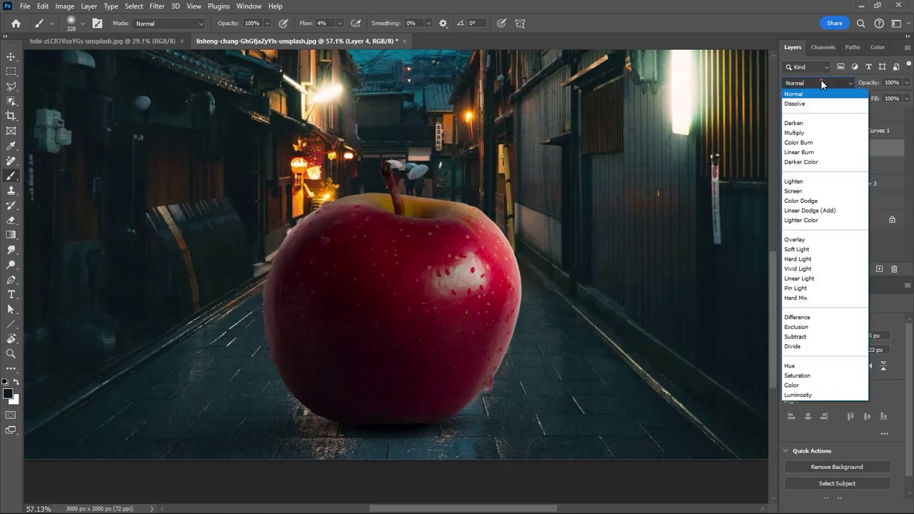
left_click(823, 135)
left_click_drag(419, 209, 444, 240)
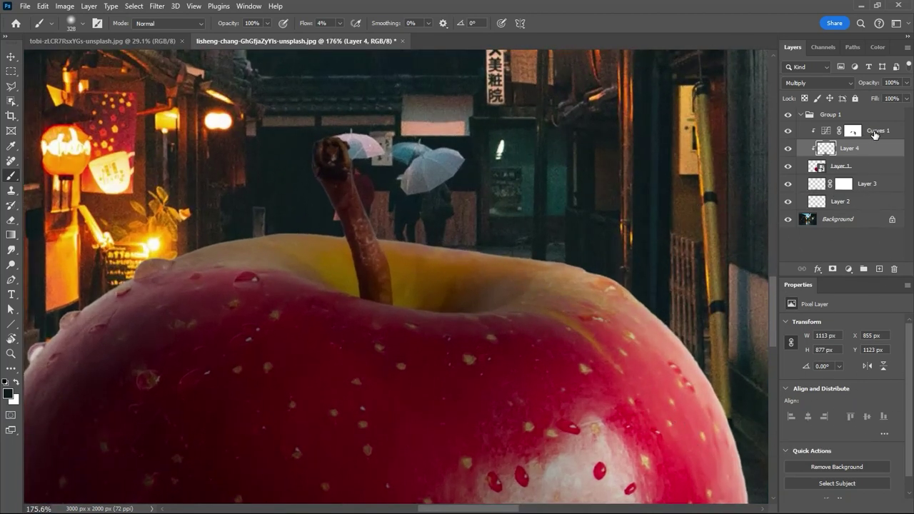
Add a second Curves adjustment layer above Curves 1 and clip it to the apple
left_click(875, 133)
left_click(849, 269)
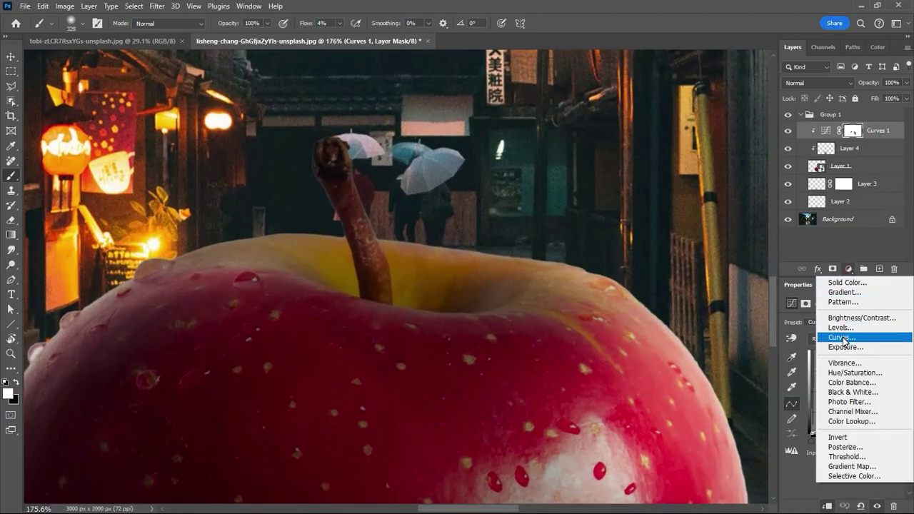
left_click(842, 337)
left_click(865, 142, "alt")
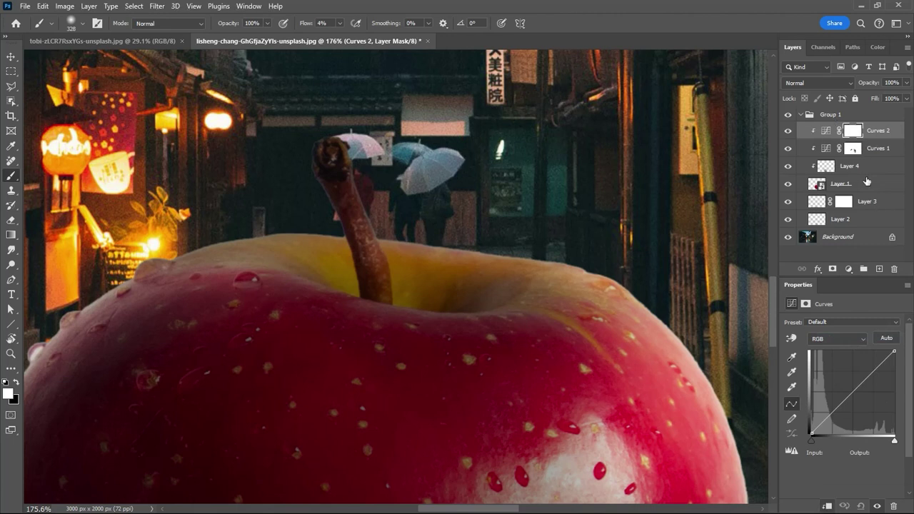
Brighten Curves 2 with a white point at input 175 and a curve point from input 99 to output 191, and invert its mask
left_click_drag(893, 352, 873, 347)
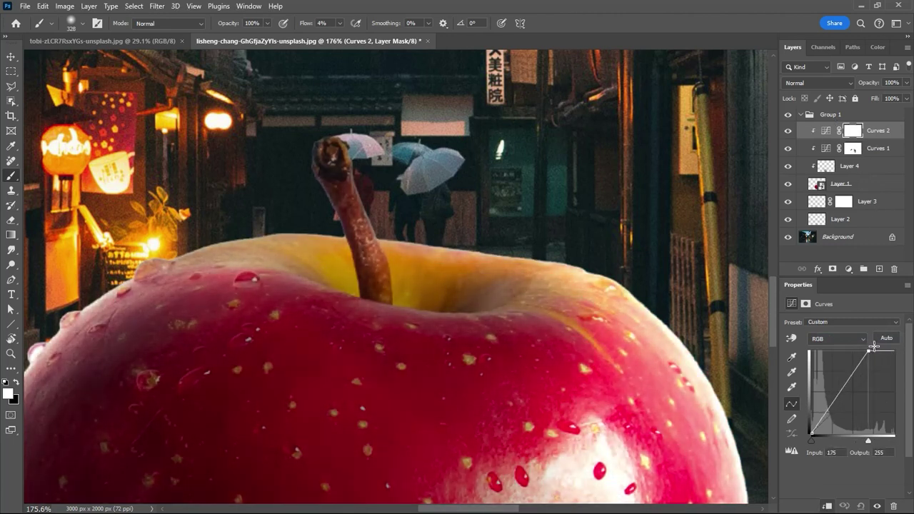
left_click_drag(854, 378, 849, 377)
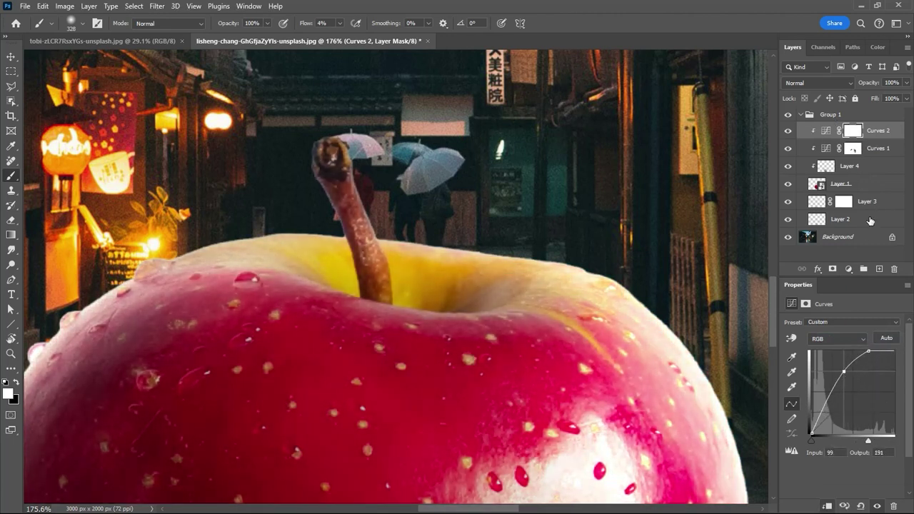
left_click(854, 132)
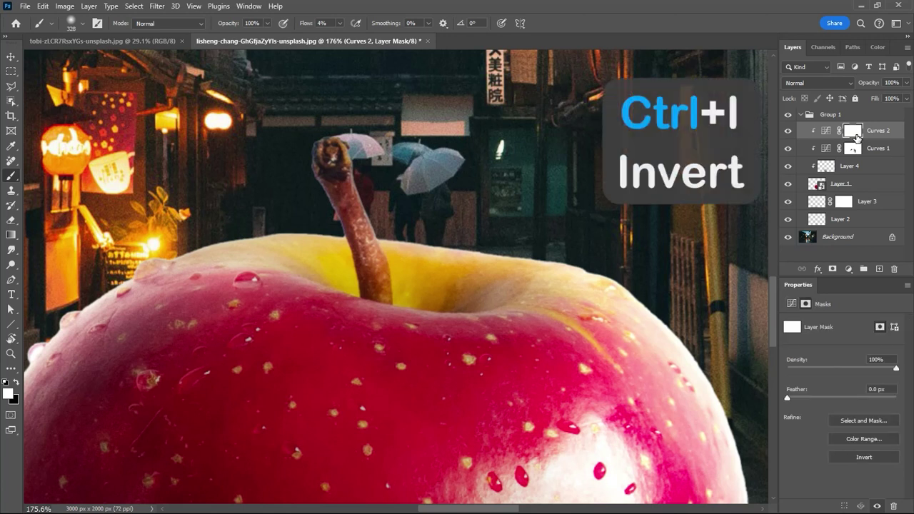
key("ctrl+i")
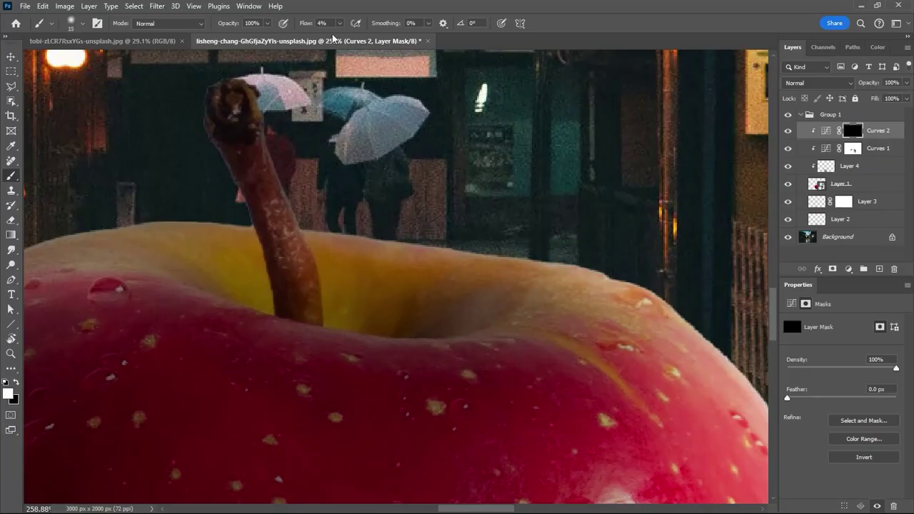
Paint white on the Curves 2 mask along the apple's top rim on both sides of the stem, using an 11–15 px soft brush at 45% flow
left_click_drag(596, 269, 522, 255)
scroll(520, 245, "up", 4)
left_click_drag(621, 274, 464, 259)
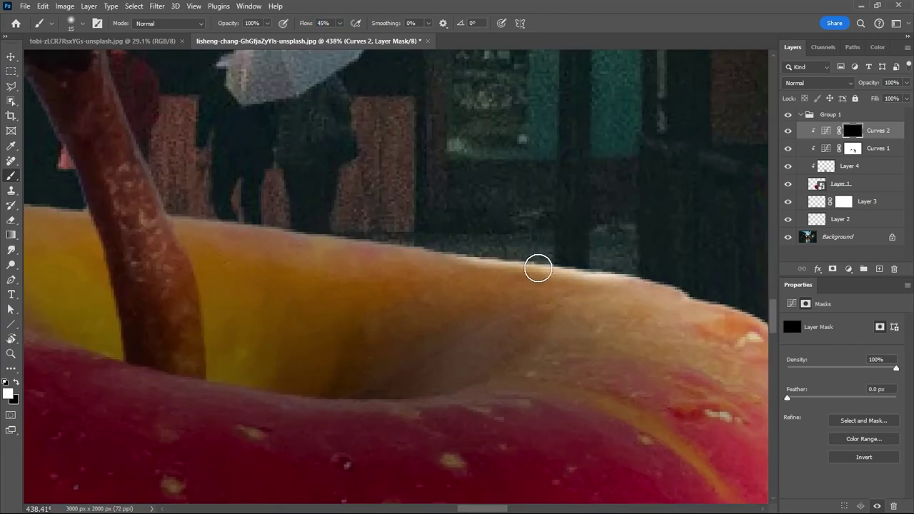
scroll(543, 313, "down", 2)
scroll(479, 288, "left", 10)
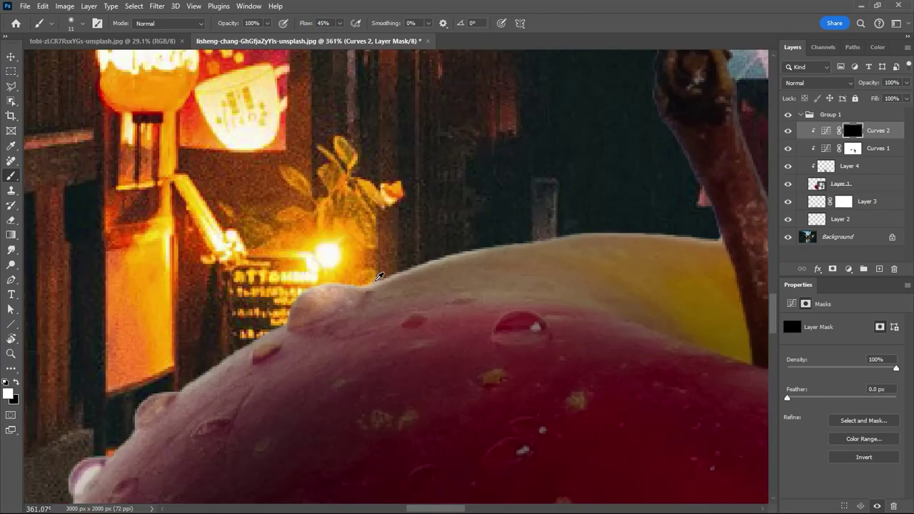
scroll(411, 219, "down", 8)
scroll(411, 219, "up", 5)
scroll(388, 280, "down", 2)
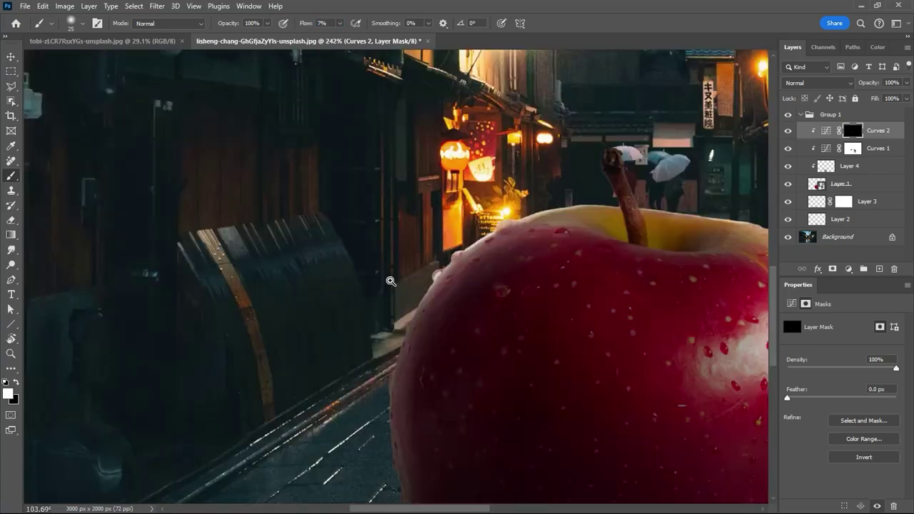
Paint white on the Curves 2 mask over the apple's lit right side with a soft brush of about 77 px at 7% flow
scroll(374, 310, "up", 3)
scroll(404, 247, "up", 2)
scroll(331, 273, "right", 6)
scroll(463, 310, "down", 5)
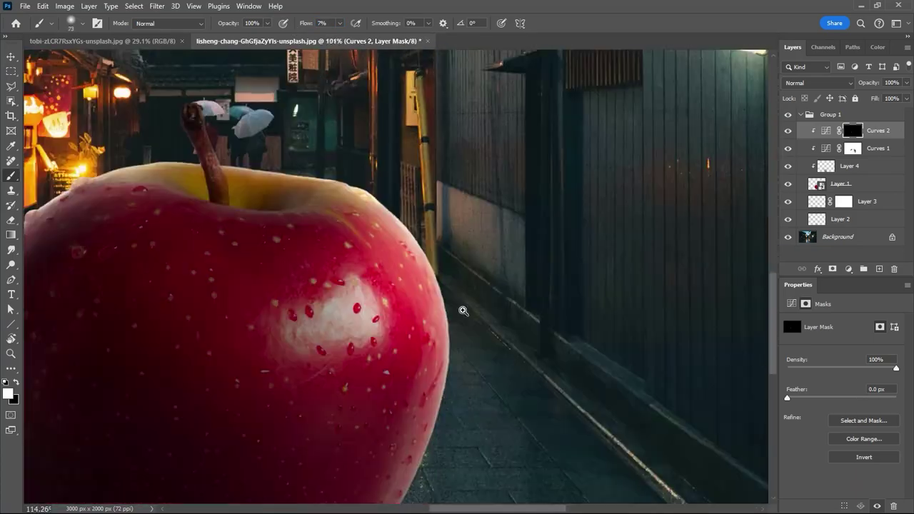
scroll(463, 310, "up", 1)
scroll(414, 359, "down", 8)
left_click(430, 315)
left_click_drag(411, 324, 500, 324)
left_click_drag(620, 409, 531, 349)
scroll(529, 349, "down", 6)
scroll(527, 313, "up", 8)
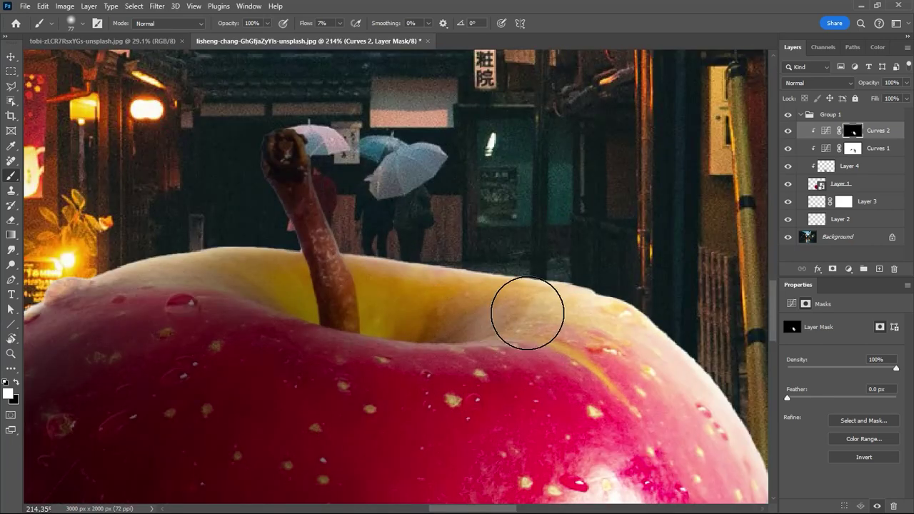
Create another empty clipped layer directly above the apple layer, beneath the Multiply shading layer
left_click(848, 187)
left_click(879, 269)
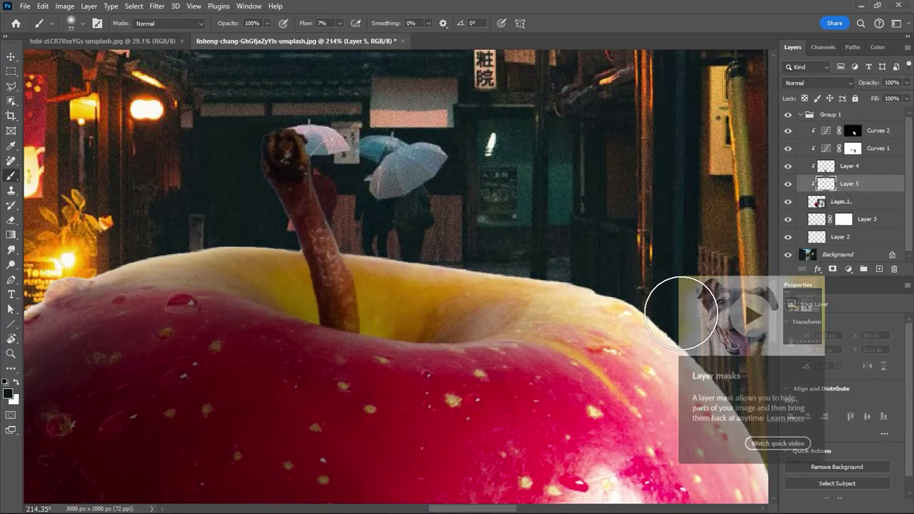
scroll(457, 328, "down", 5)
scroll(388, 345, "up", 7)
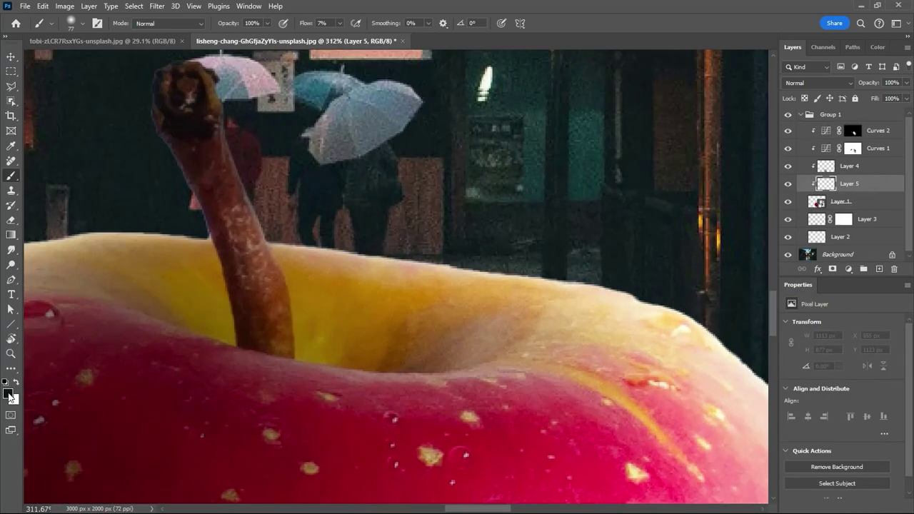
Paint dark shading on the stem and in the hollow around it with soft brushes of about 25 to 66 px at 7% flow
right_click(397, 342, "alt")
left_click_drag(359, 393, 318, 347)
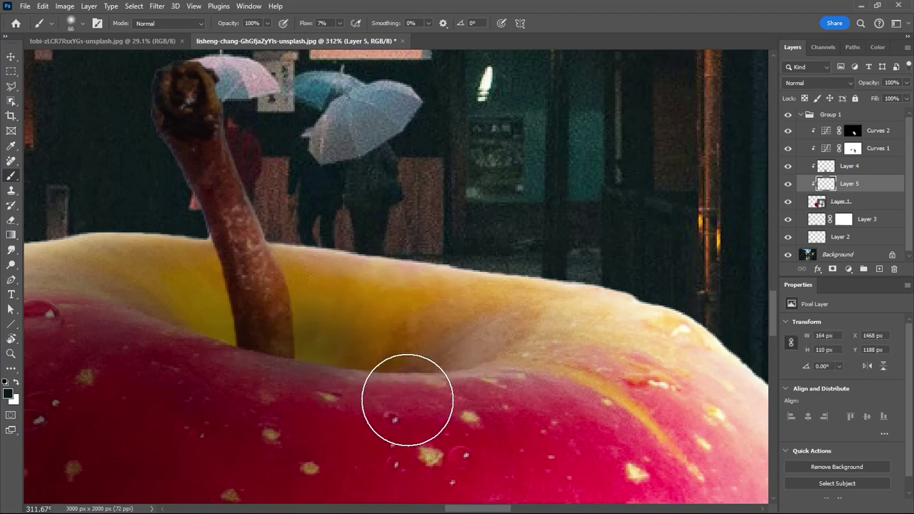
left_click_drag(407, 400, 378, 364)
right_click(271, 383, "alt")
left_click_drag(243, 350, 253, 275)
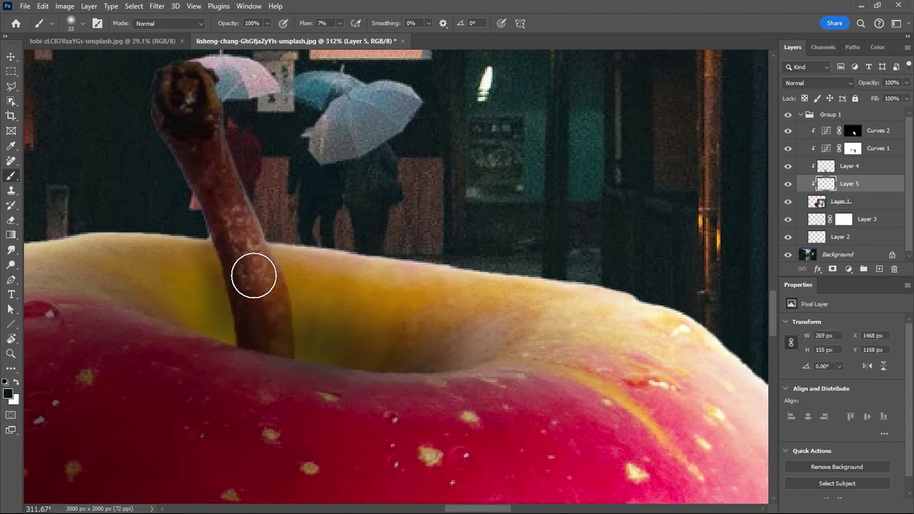
right_click(234, 237, "alt")
right_click(218, 321, "alt")
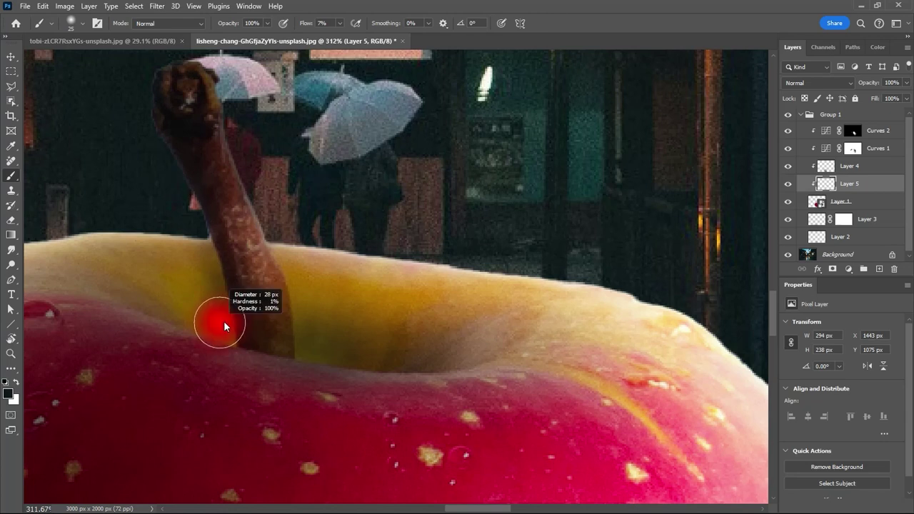
Erase the excess dark shading around the stem and the hollow's front edge with a small eraser of about 10 to 16 px
key("e")
right_click(204, 377, "alt")
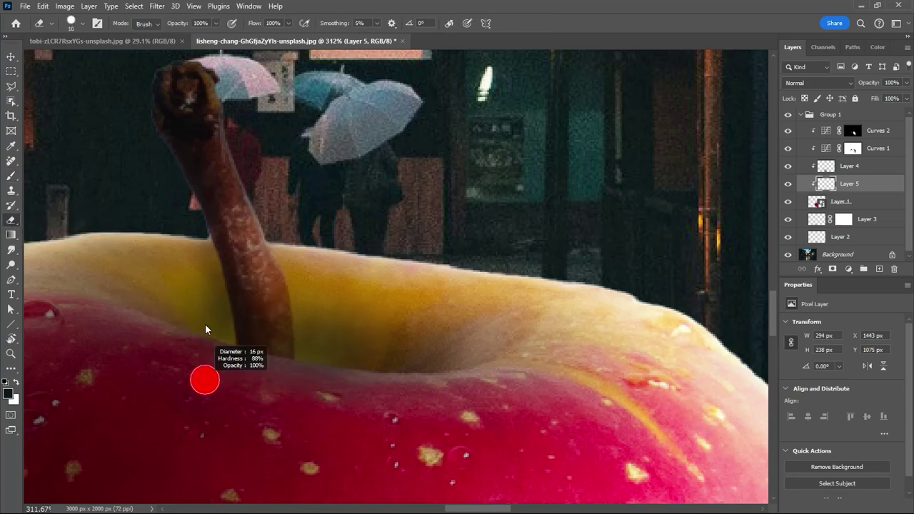
right_click(268, 336, "alt")
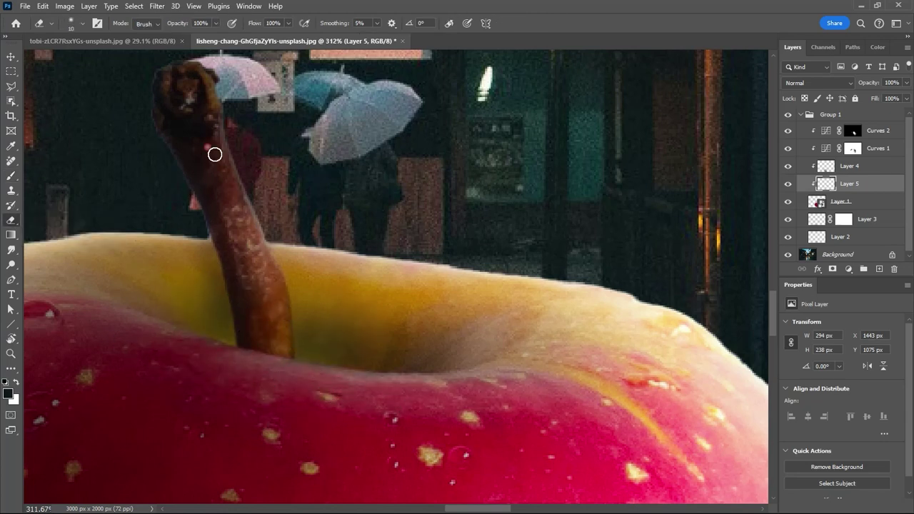
right_click(200, 232, "alt")
scroll(281, 254, "down", 5)
key("bracketright")
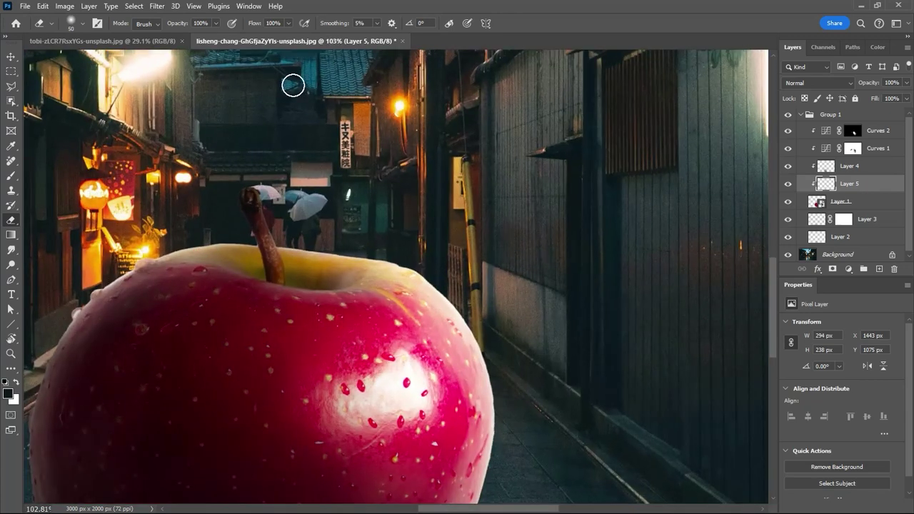
Soften the stem shading on Layer 5 with a Gaussian Blur of about 4.3 px and reduce the layer's opacity to 52%
left_click(158, 7)
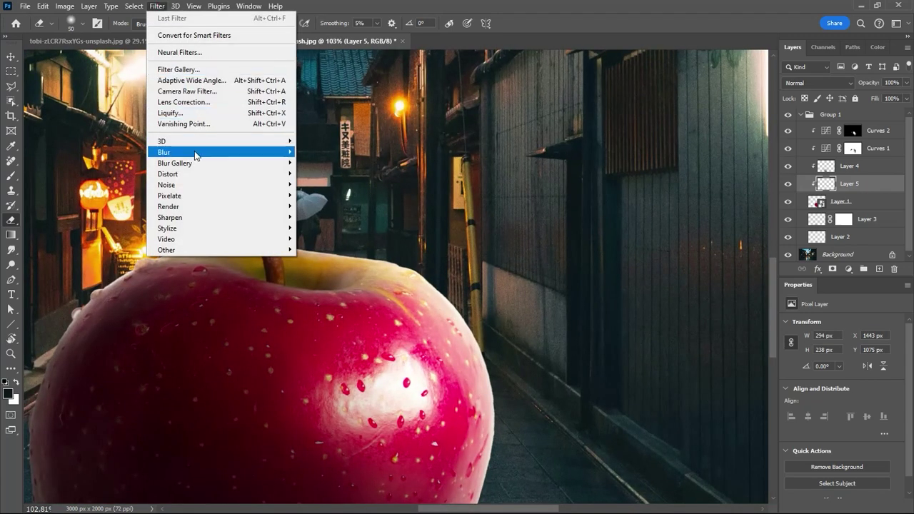
mouse_move(220, 152)
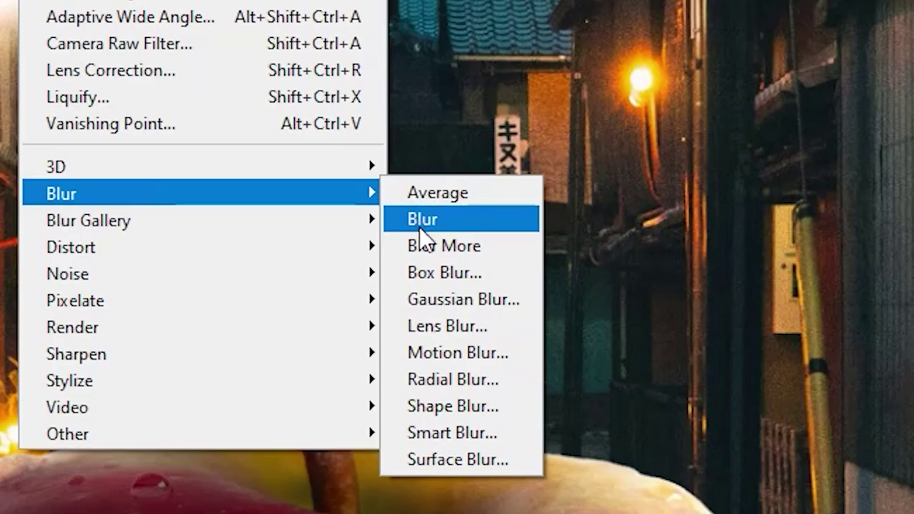
left_click(453, 299)
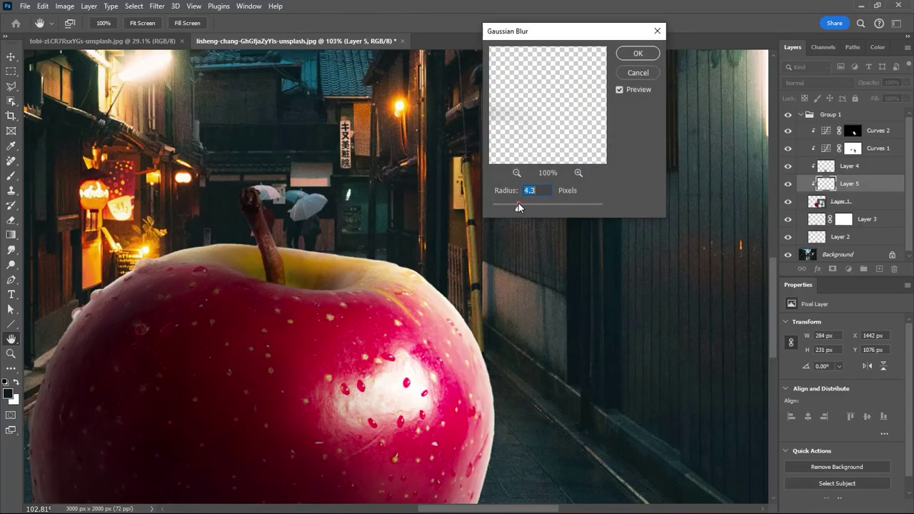
key("Return")
type("e")
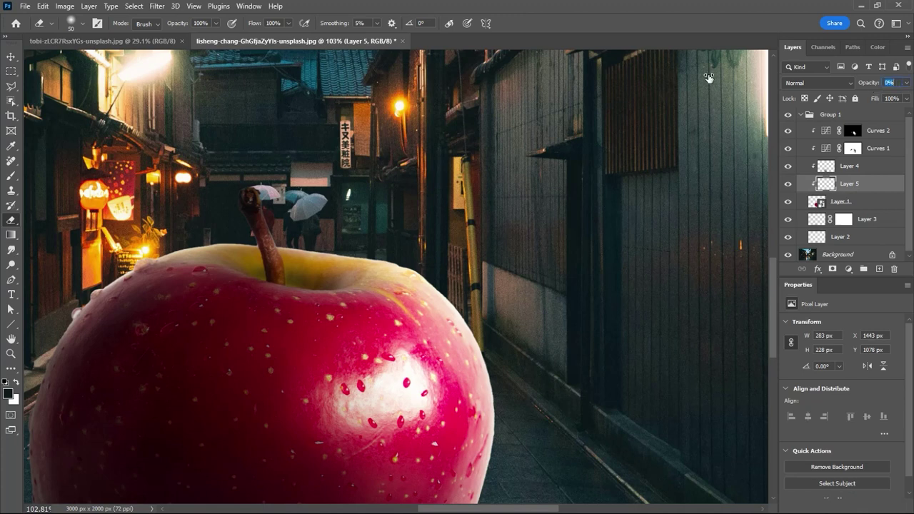
type("3")
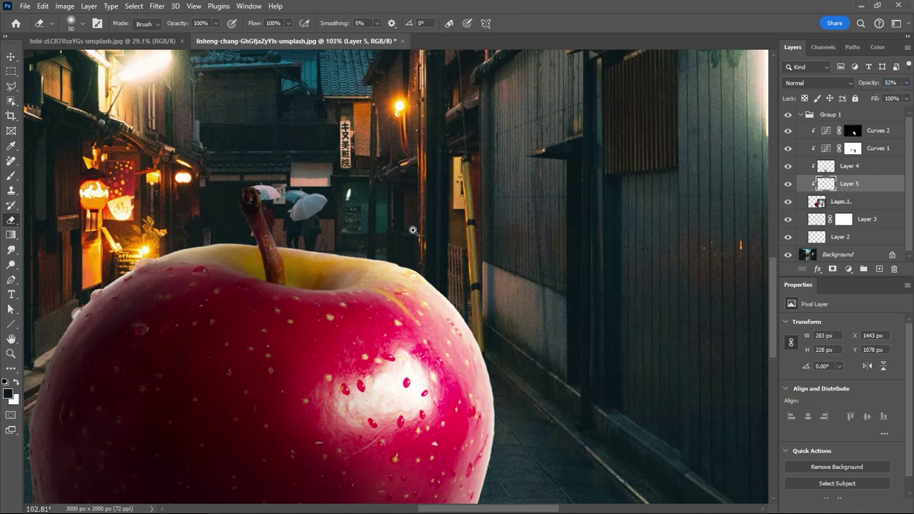
Target the Curves 2 mask and make a Polygonal Lasso selection around the stem, following its right edge closely
left_click_drag(413, 230, 396, 232)
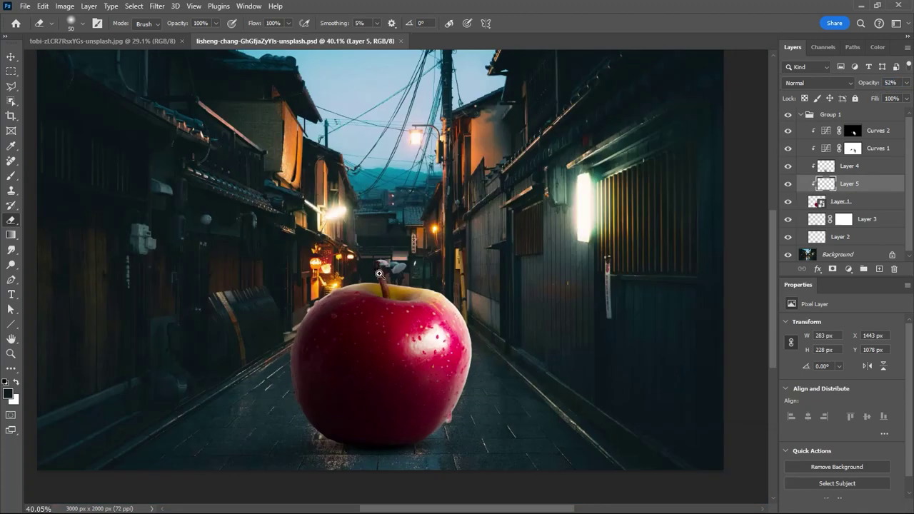
left_click_drag(381, 274, 482, 279)
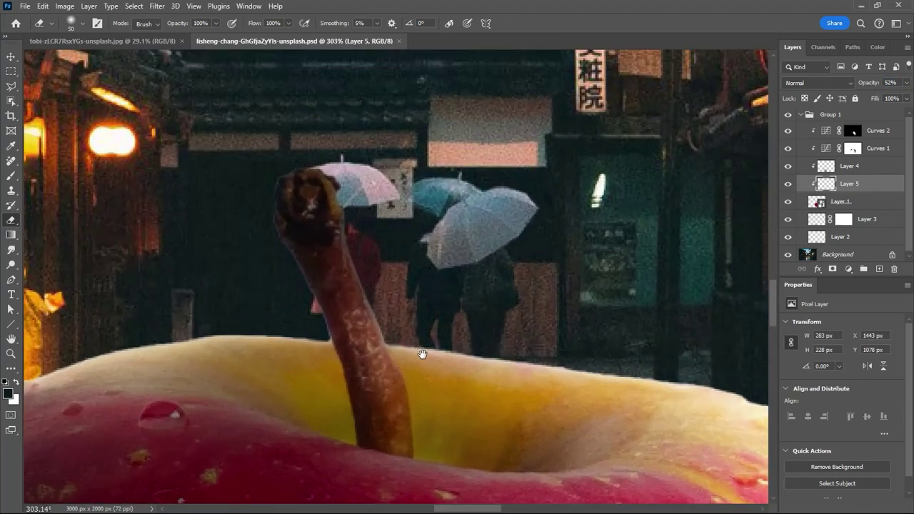
left_click_drag(422, 354, 391, 310)
left_click(852, 132)
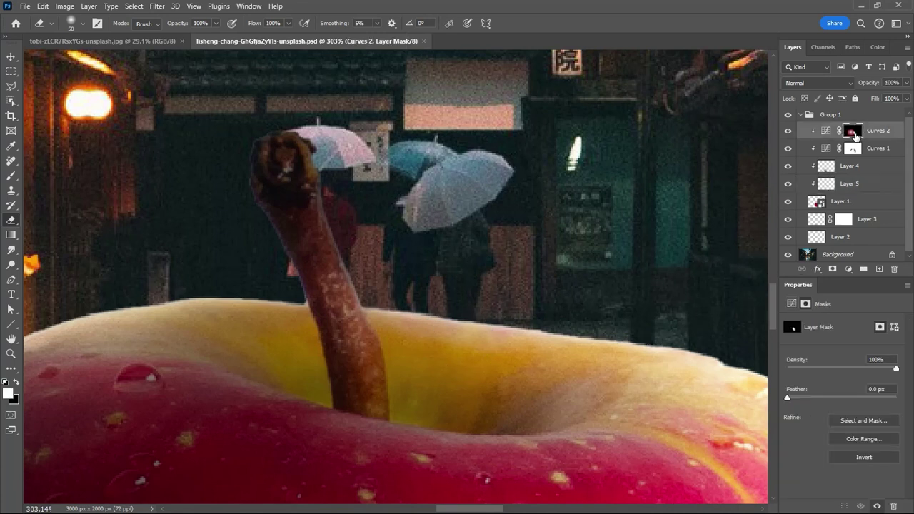
left_click(11, 89)
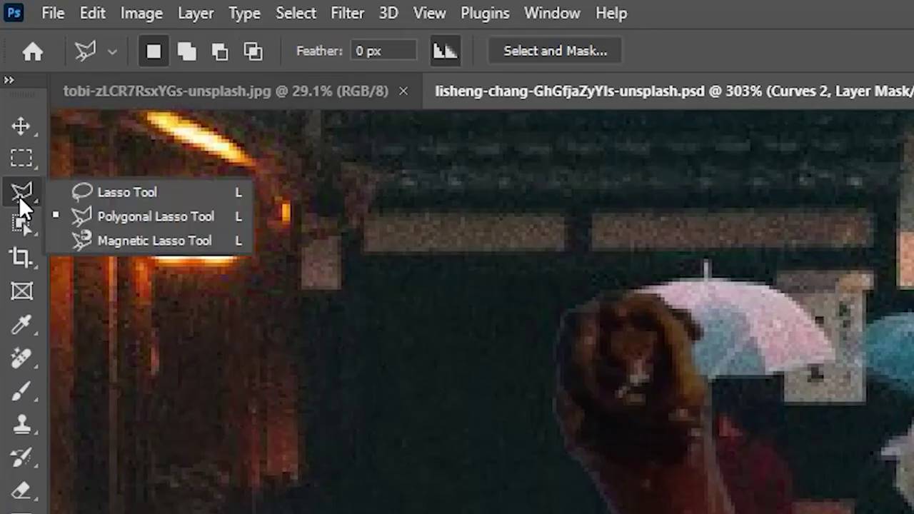
left_click(78, 218)
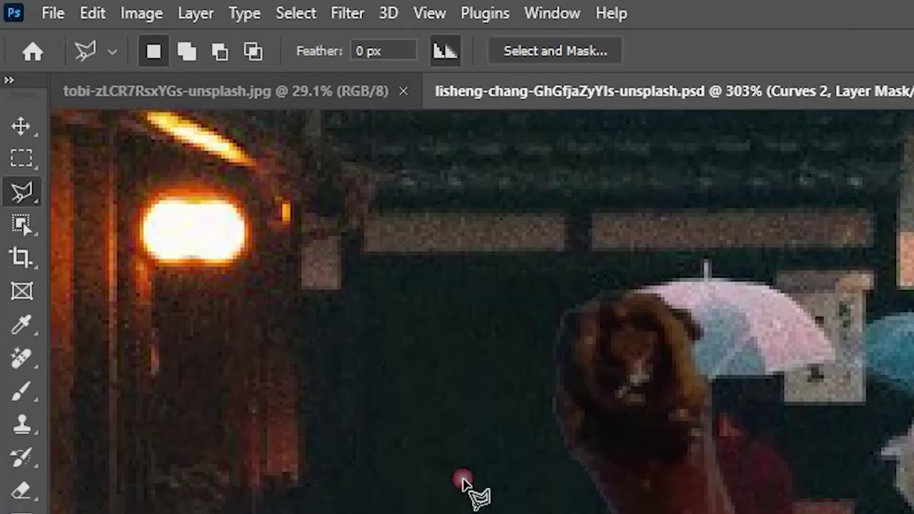
left_click(398, 428)
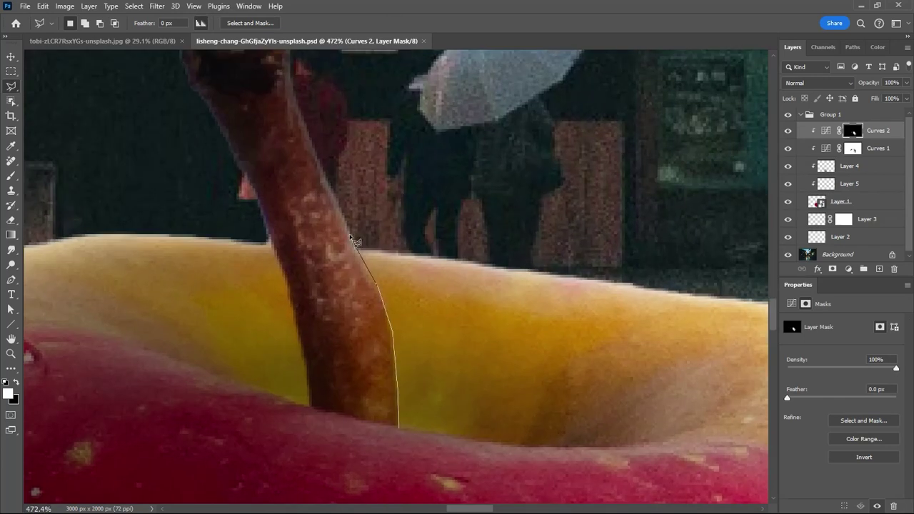
left_click(350, 237)
left_click_drag(343, 171, 449, 368)
left_click(405, 297)
left_click(392, 180)
left_click(285, 152)
left_click(268, 232)
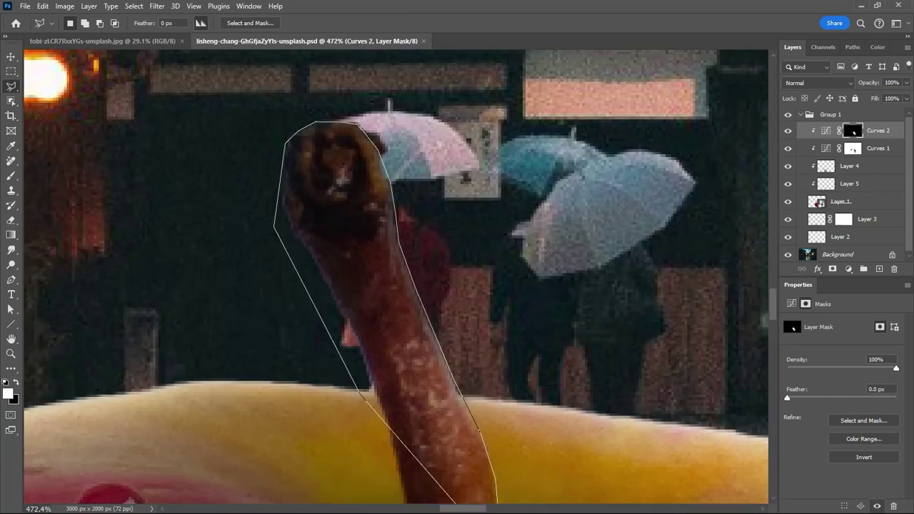
left_click(459, 435)
left_click_drag(528, 292, 547, 349)
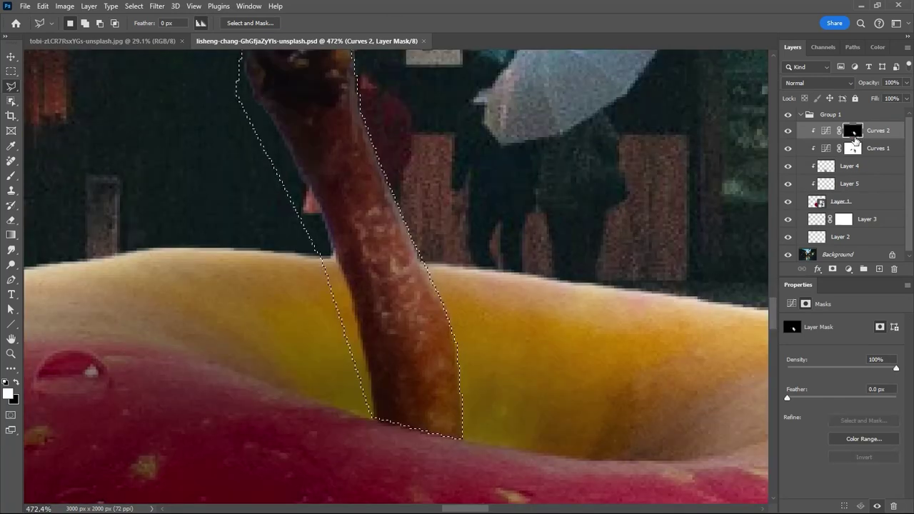
Paint white along the stem's right edge on the Curves 2 mask with a soft brush of about 18 px at 7% flow, then deselect
left_click(13, 176)
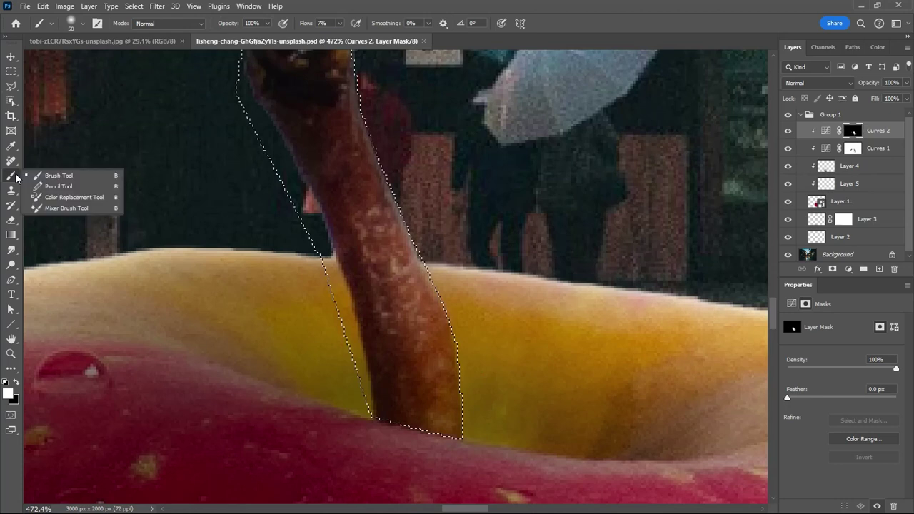
left_click(31, 177)
key("bracketleft")
key("bracketleft")
key("bracketleft")
key("bracketleft")
key("bracketleft")
key("bracketleft")
left_click_drag(489, 447, 449, 447)
mouse_move(417, 280)
left_mouse_down()
mouse_move(443, 384)
mouse_move(379, 201)
mouse_move(409, 302)
mouse_move(338, 286)
left_mouse_up()
key("ctrl+d")
mouse_move(379, 314)
left_mouse_down()
mouse_move(300, 350)
mouse_move(364, 388)
left_mouse_up()
Create an empty clipped layer above the Multiply Layer 4 and make a polygonal selection around the stem, following its left edge closely
left_click(854, 173)
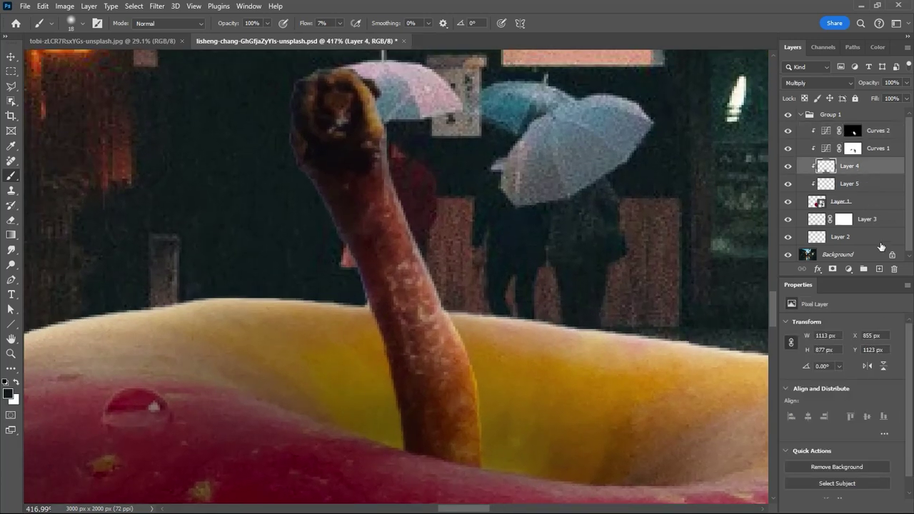
left_click(879, 269)
key("l")
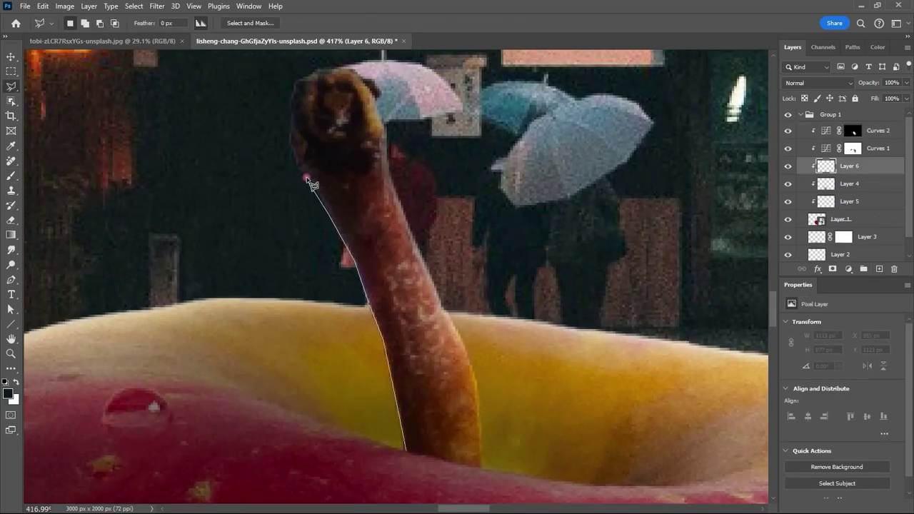
left_click(324, 70)
left_click(397, 123)
left_click(464, 363)
left_click(483, 470)
left_click(406, 451)
Paint dark shading down the stem's left side with soft brushes of about 35 to 49 px at 7% flow, and set the layer's opacity to 44%
key("b")
left_click_drag(362, 444, 374, 447)
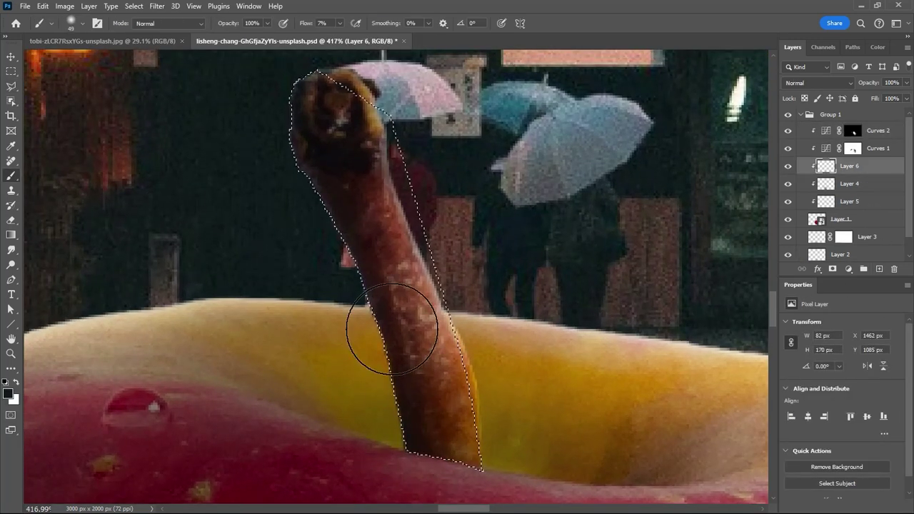
left_click_drag(314, 298, 247, 298)
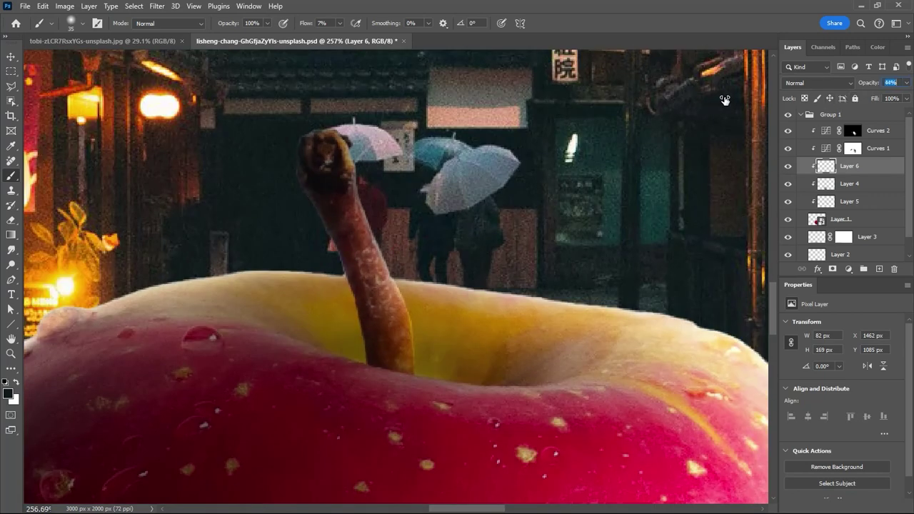
mouse_move(360, 249)
left_mouse_down()
mouse_move(303, 275)
mouse_move(371, 338)
mouse_move(428, 350)
left_mouse_up()
left_click(871, 187)
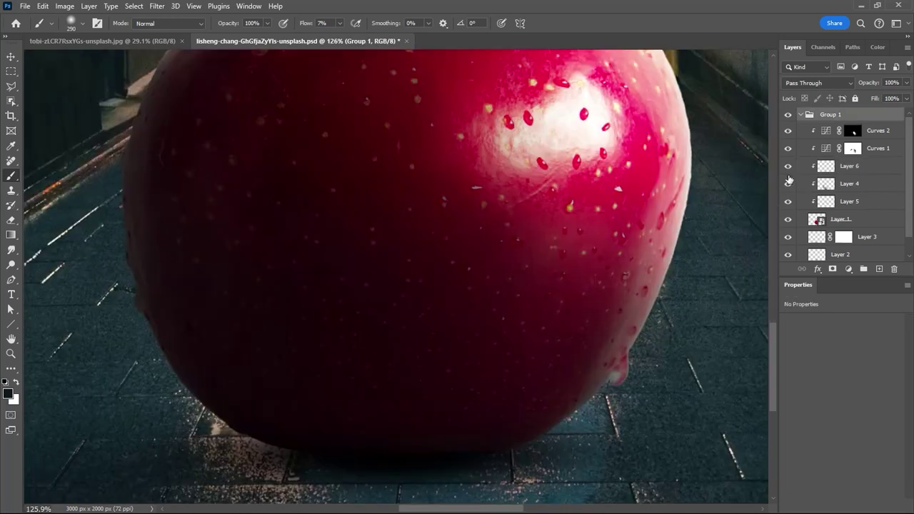
Collapse Group 1 and add a Curves adjustment layer clipped to it
left_click(807, 116)
left_click(849, 269)
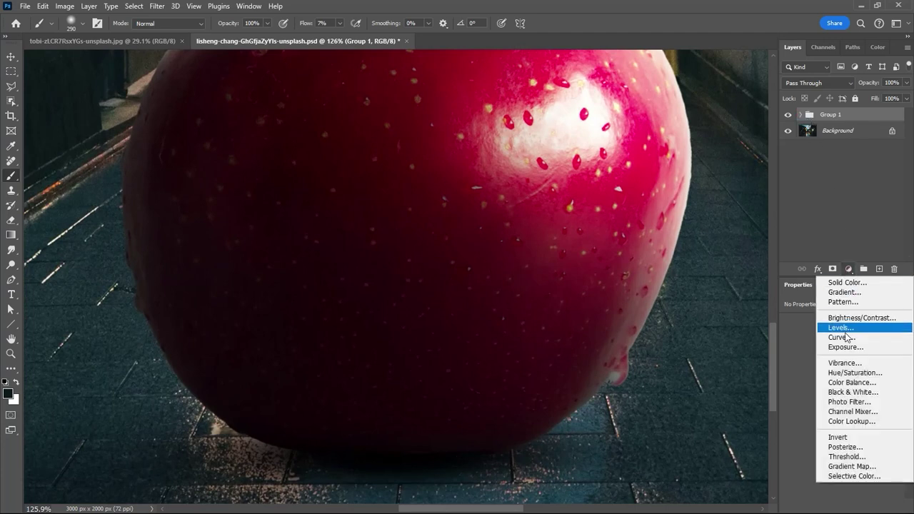
left_click(839, 339)
left_click(826, 132, "alt")
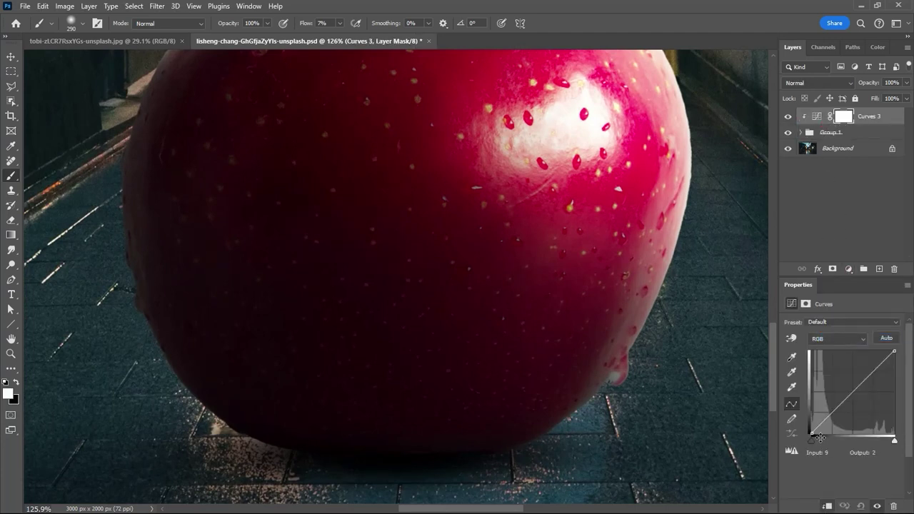
Lift the black point of Curves 3 slightly, place a shadow point at input 55, output 54, and compare the apple with and without it
left_click_drag(816, 434, 816, 431)
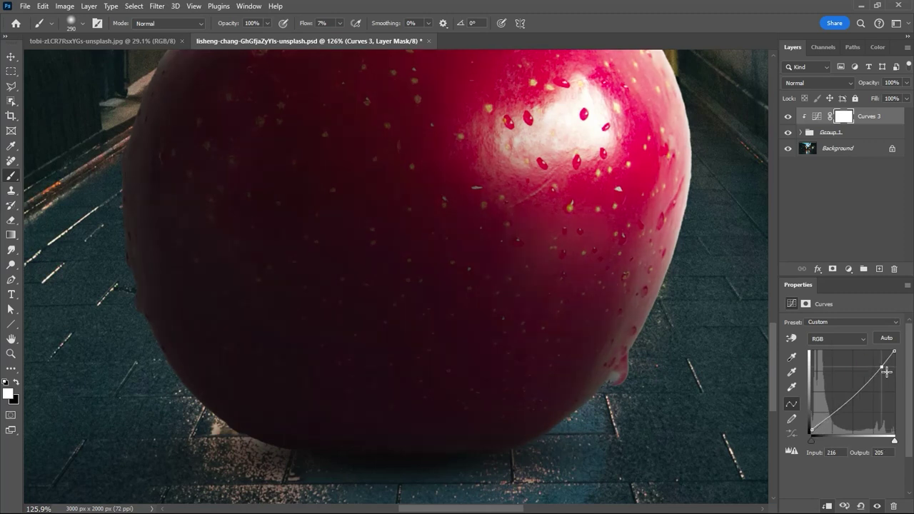
left_click(835, 411)
left_click_drag(841, 414, 835, 421)
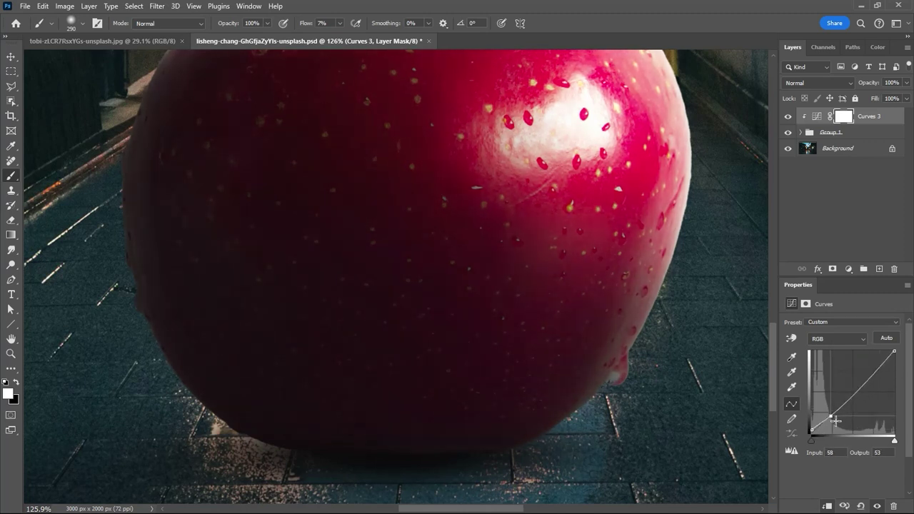
left_click_drag(445, 274, 378, 307)
left_click_drag(377, 315, 333, 404)
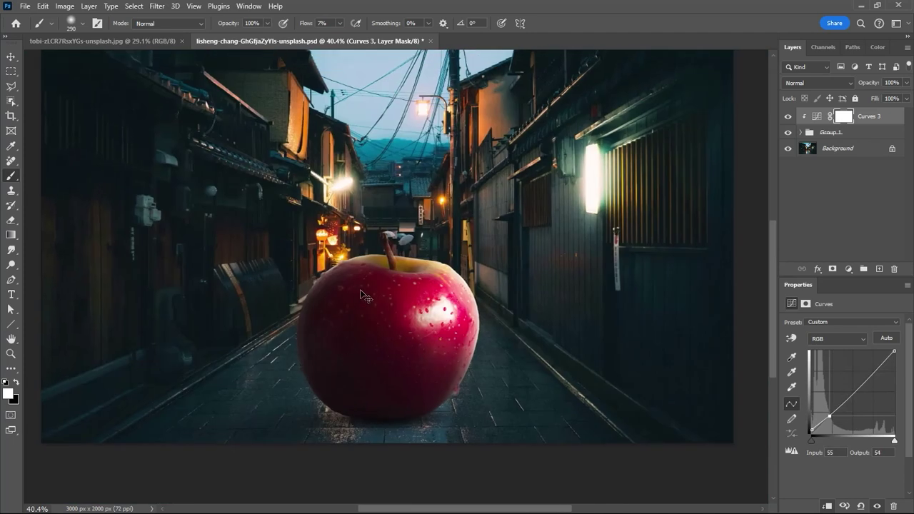
left_click(788, 117)
left_click(788, 116)
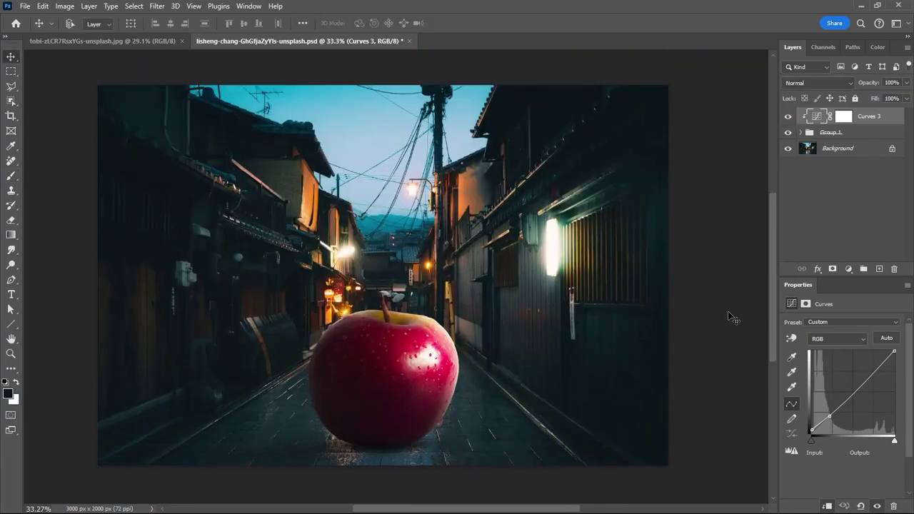
Add an unclipped Curves adjustment on top, raising the black point strongly and the midtone point to input 129, output 226
left_click(848, 268)
left_click(849, 337)
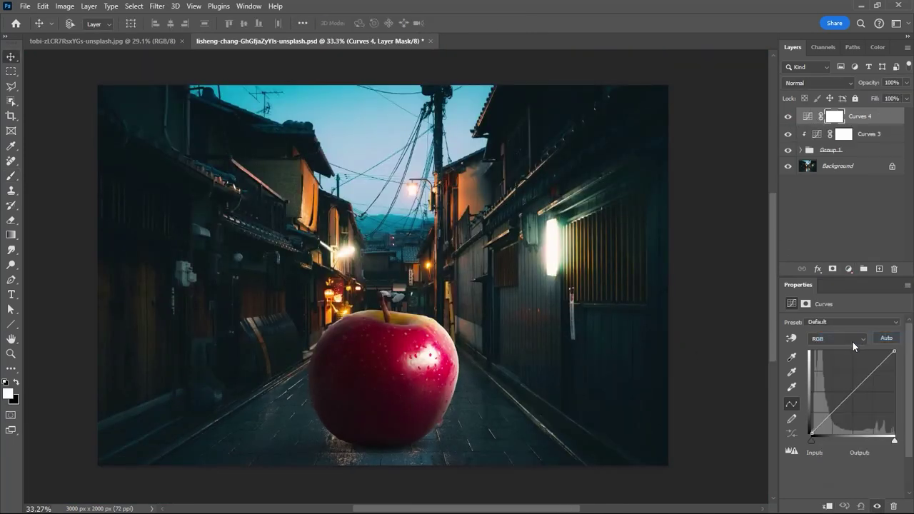
left_click_drag(811, 434, 814, 421)
left_click_drag(860, 384, 858, 374)
left_click_drag(814, 422, 816, 394)
left_click_drag(860, 374, 861, 370)
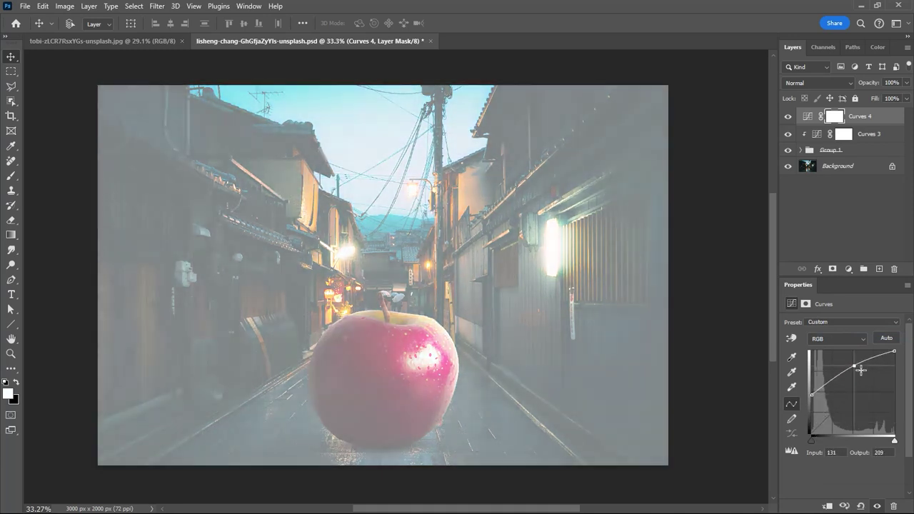
left_click_drag(816, 400, 859, 366)
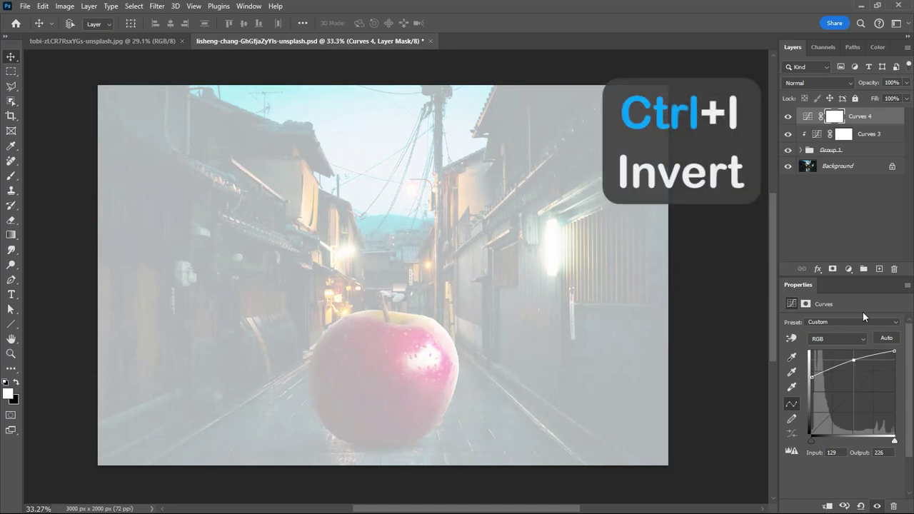
Invert the Curves 4 mask to black and paint a white glow around the right wall's bright lamp with a 1630 px soft brush at 7% flow
key("ctrl+i")
key("b")
right_click(509, 295, "alt")
left_click(510, 296)
left_click_drag(510, 307, 437, 321)
right_click(436, 322, "alt")
left_click(415, 318)
left_click(420, 296)
Compare the image with and without the Curves 4 glow and reduce that layer's opacity to 49%
left_click(789, 117)
left_click(788, 116)
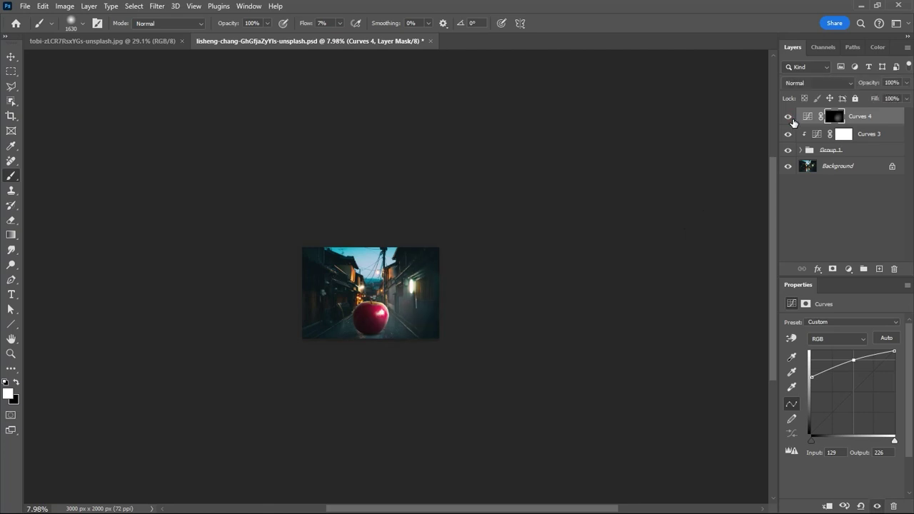
mouse_move(872, 84)
left_mouse_down()
mouse_move(781, 94)
mouse_move(877, 88)
left_mouse_up()
Add an empty layer directly above Group 1, clipped to the group
left_click_drag(381, 300, 457, 308)
left_click_drag(398, 422, 467, 374)
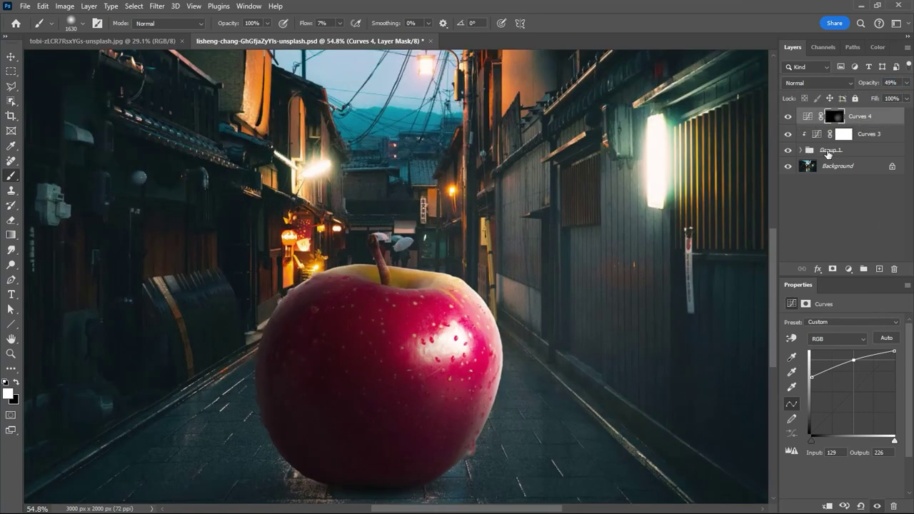
left_click(828, 153)
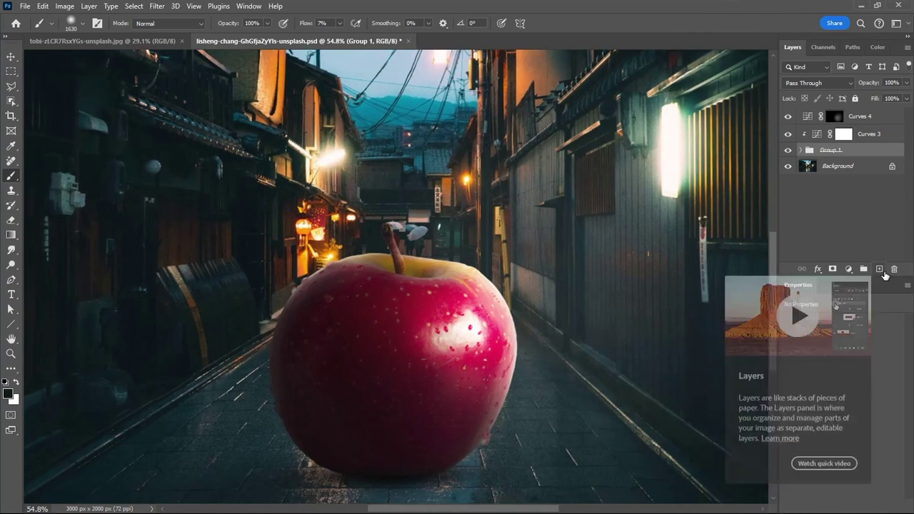
left_click(880, 270)
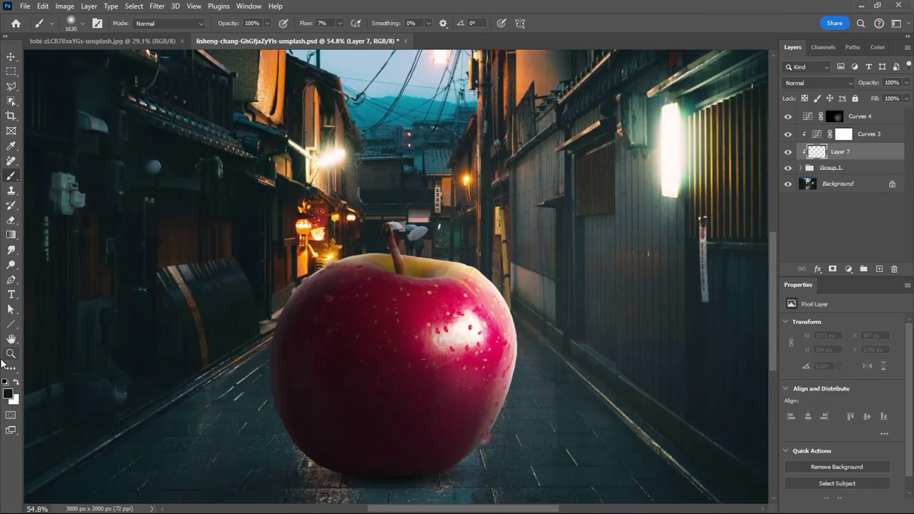
Fill the clipped layer above Group 1 with 50% gray, colour 808080
left_click(9, 393)
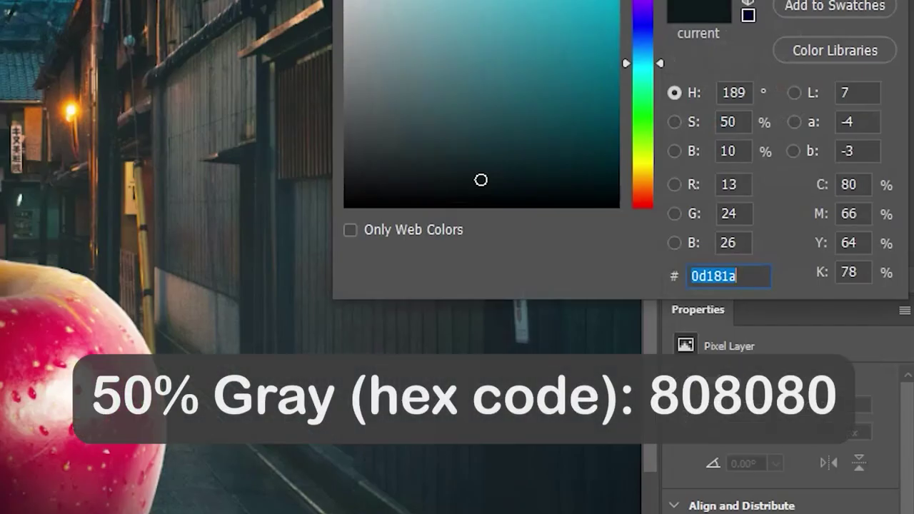
type("808080")
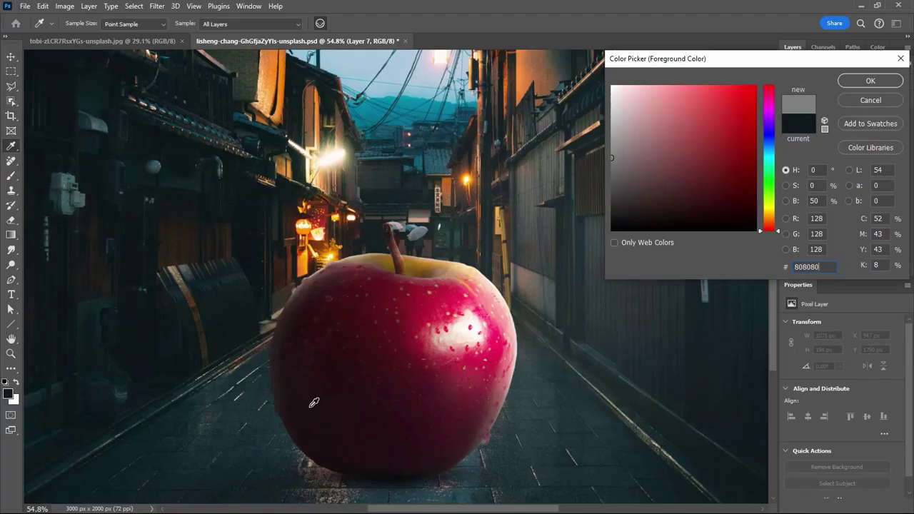
key("Return")
key("b")
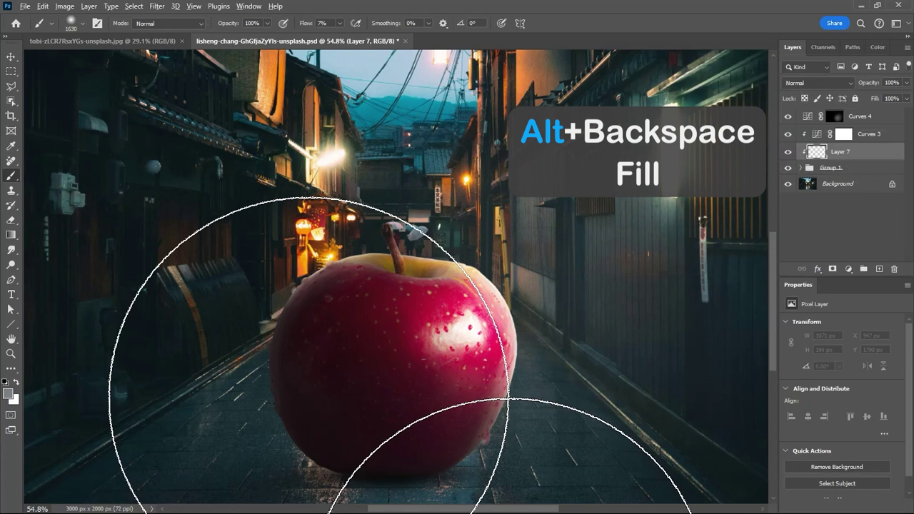
key("alt+BackSpace")
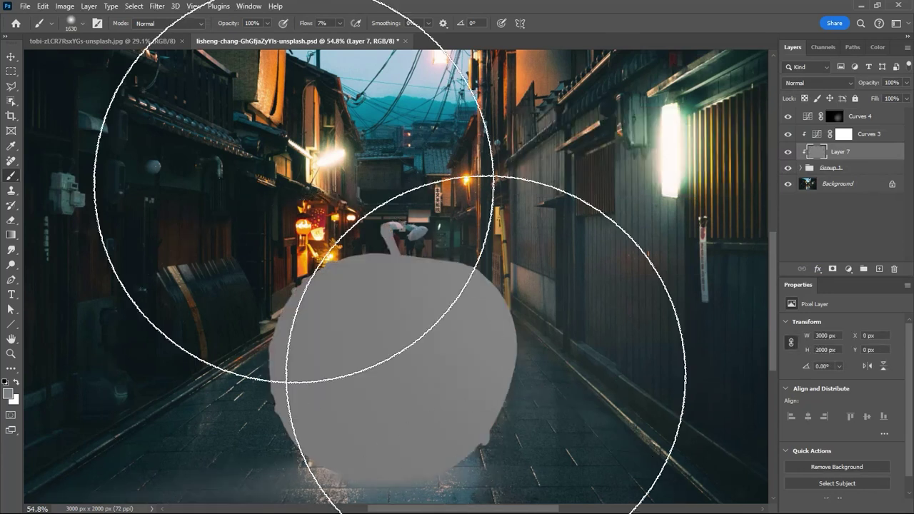
Apply Add Noise to the gray layer at 4.39% with Uniform distribution and Monochromatic enabled, judging it against the alley's grain
left_click(158, 6)
mouse_move(216, 188)
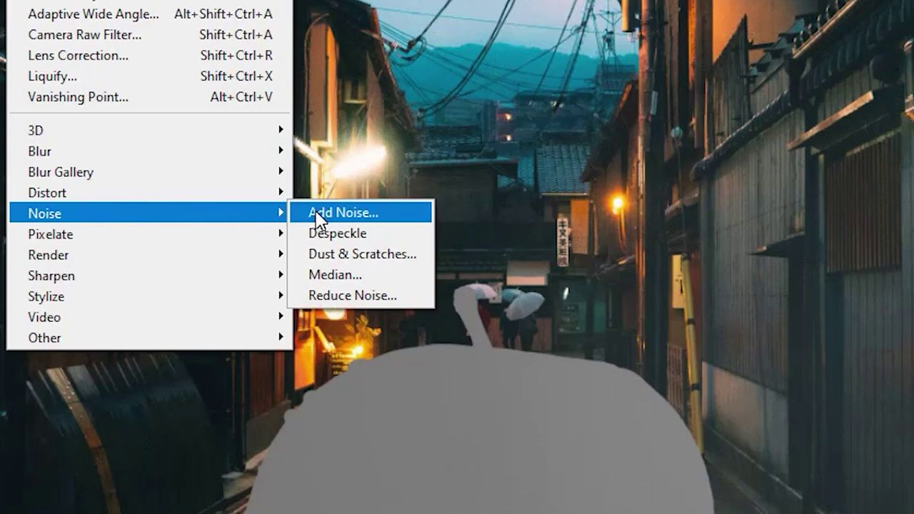
left_click(316, 212)
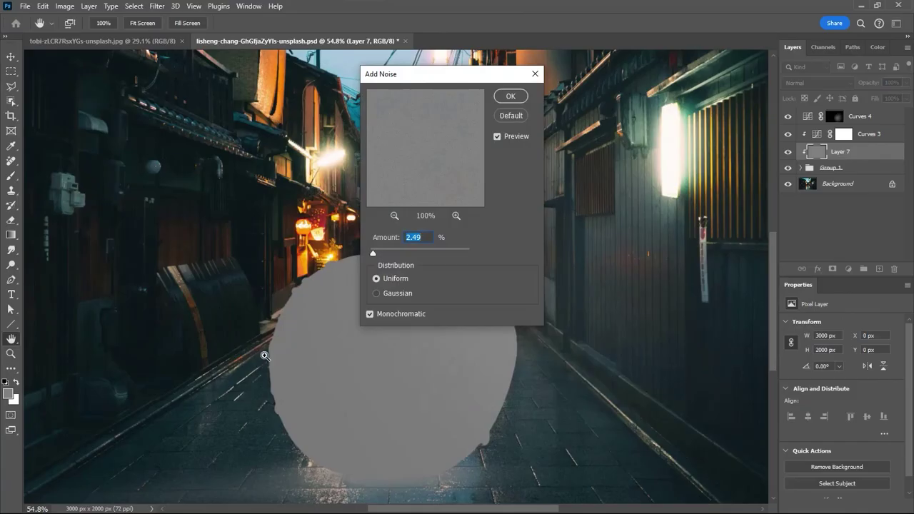
left_click_drag(263, 354, 353, 349)
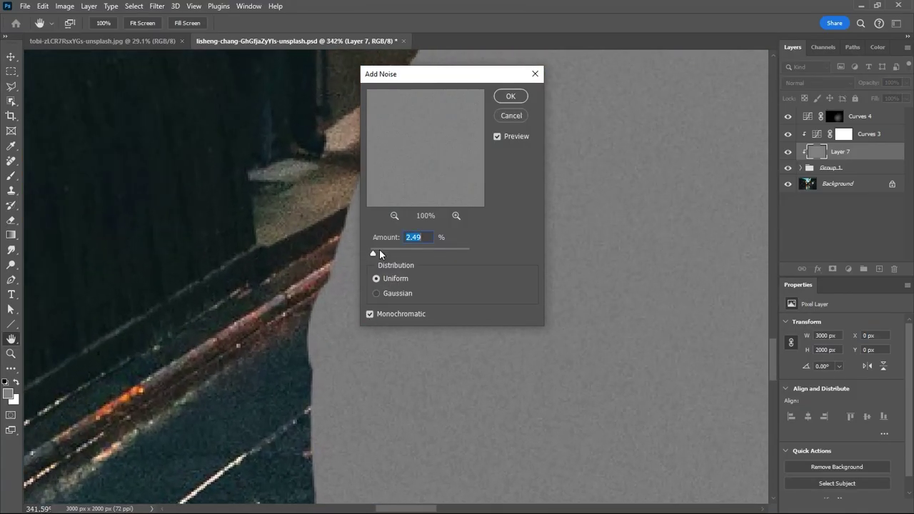
left_click_drag(381, 254, 377, 252)
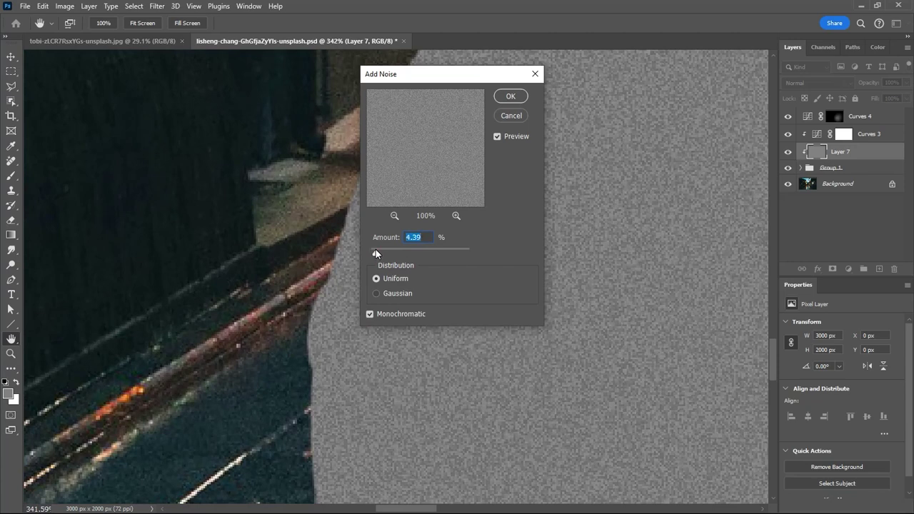
left_click(518, 97)
Set the noise layer's blend mode to Overlay and duplicate it to strengthen the apple's grain
left_click(798, 84)
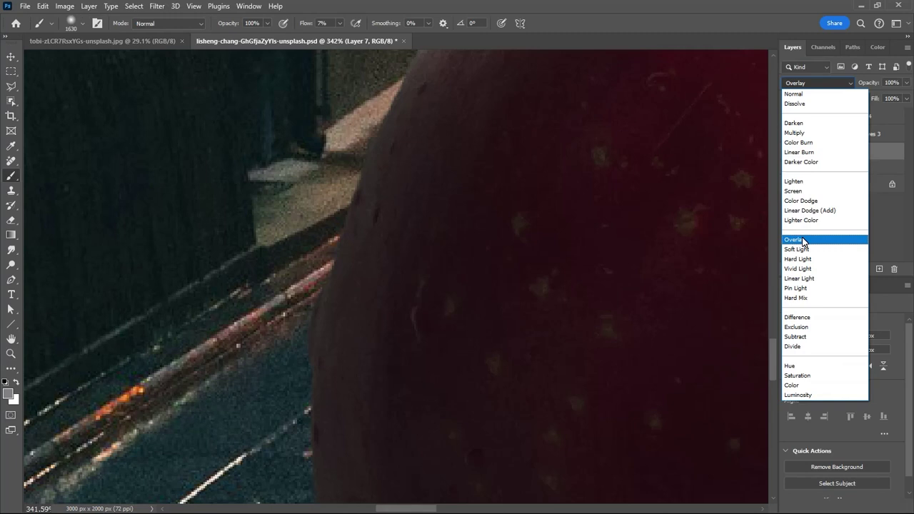
left_click(802, 241)
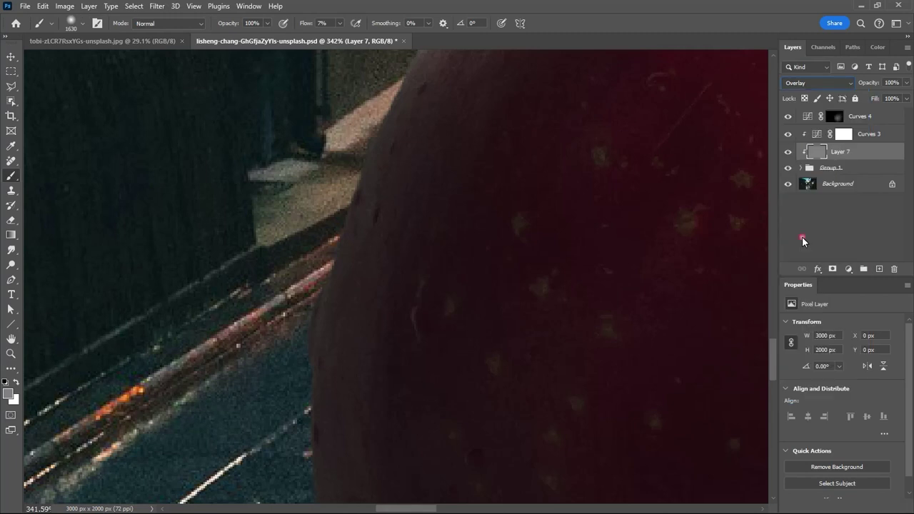
left_click_drag(852, 159, 857, 148)
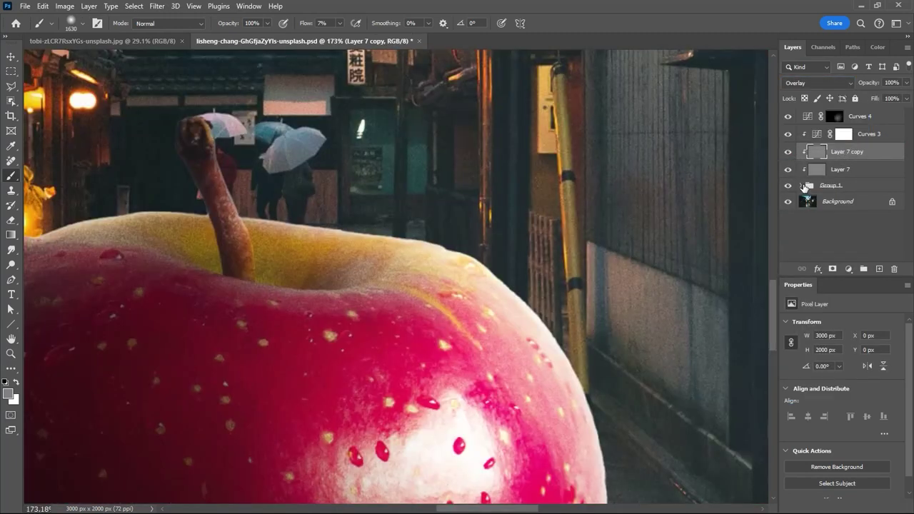
Touch up the Curves 2 mask in Group 1, painting black around the apple's highlights with a soft brush of 150 to 215 px
left_click(801, 186)
scroll(806, 189, "down", 1)
left_click(790, 184)
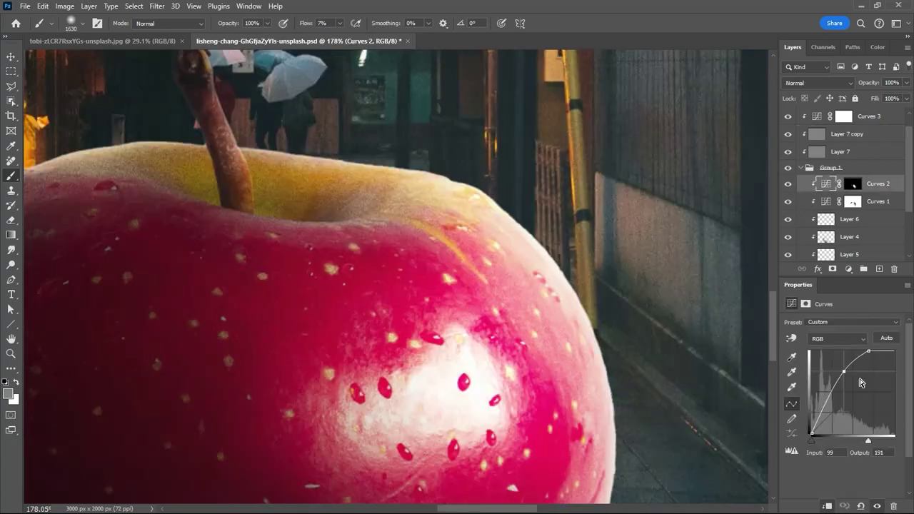
left_click(852, 184)
scroll(629, 345, "down", 4)
left_click_drag(499, 263, 300, 264)
key("x")
left_click_drag(542, 243, 216, 280)
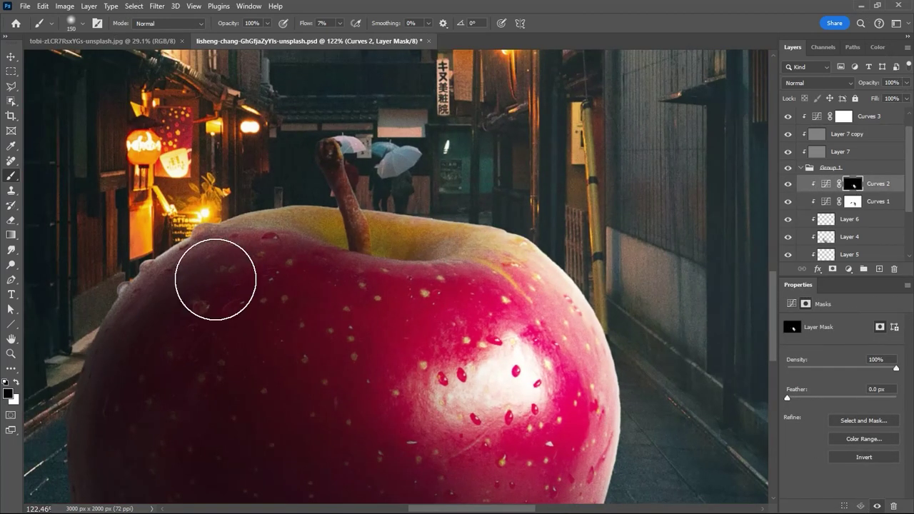
mouse_move(422, 295)
left_mouse_down()
mouse_move(651, 376)
mouse_move(538, 282)
left_mouse_up()
left_click_drag(596, 402, 400, 179)
left_click_drag(509, 329, 526, 329)
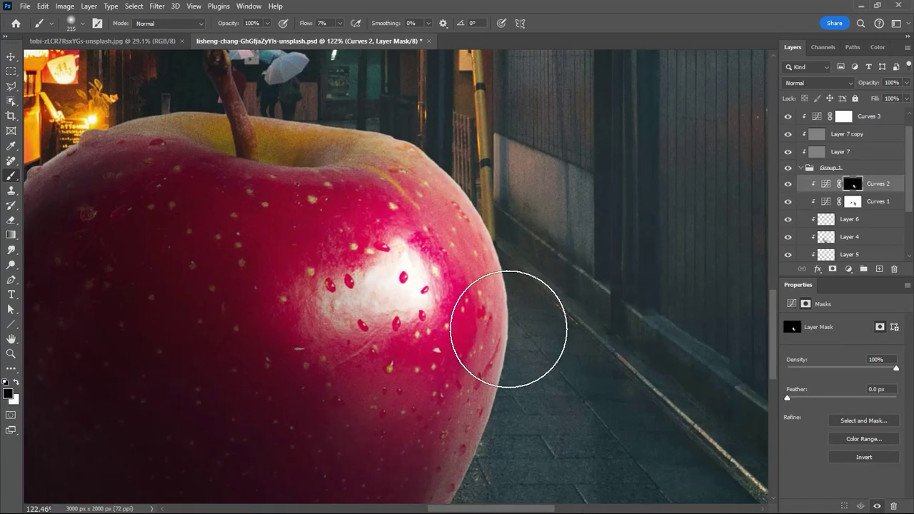
scroll(508, 329, "down", 1)
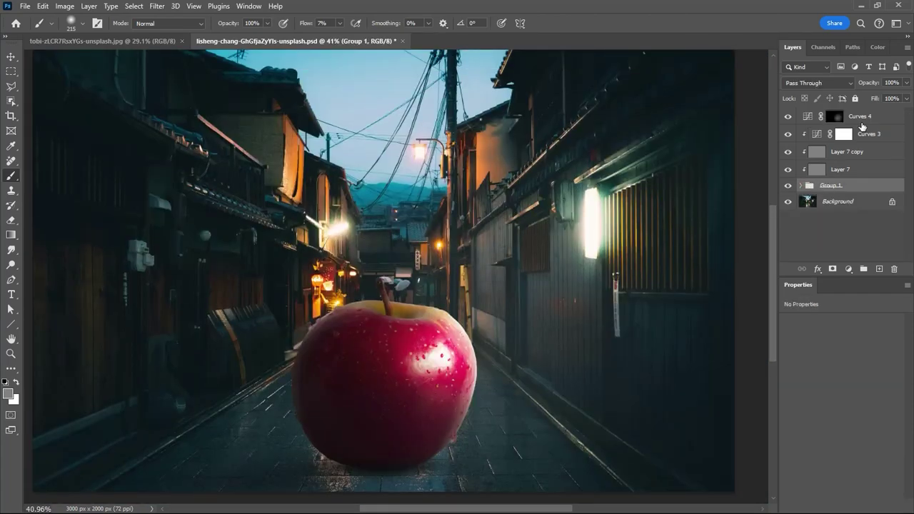
Stamp all layers into a new merged layer above Curves 4 and convert it to a Smart Object
left_click(862, 125)
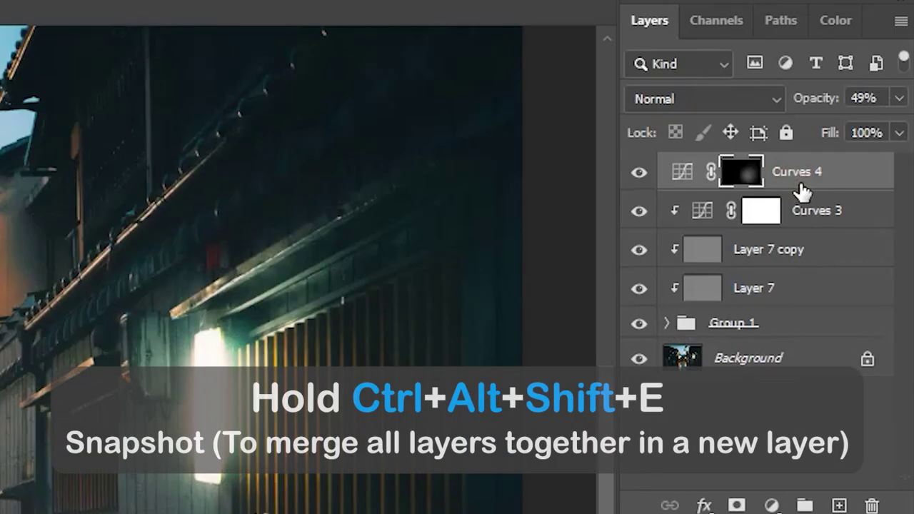
key("ctrl+alt+shift+e")
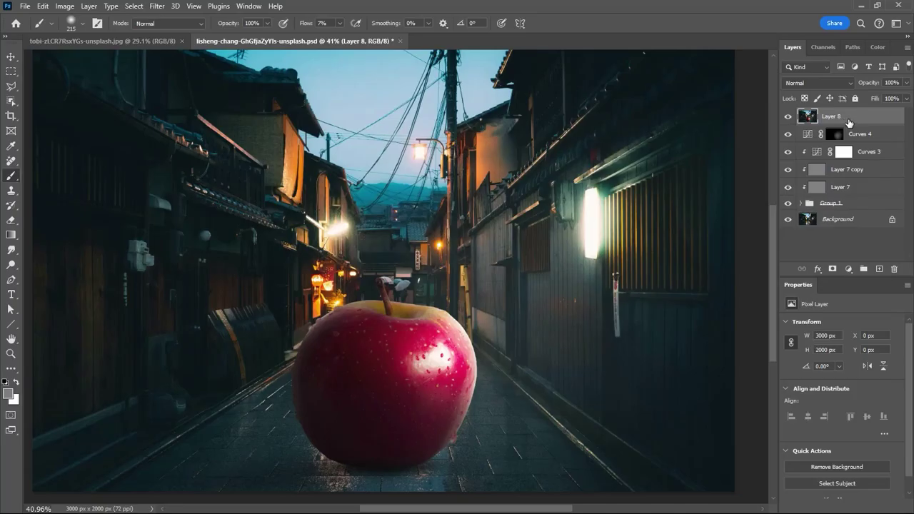
right_click(849, 123)
left_click(819, 216)
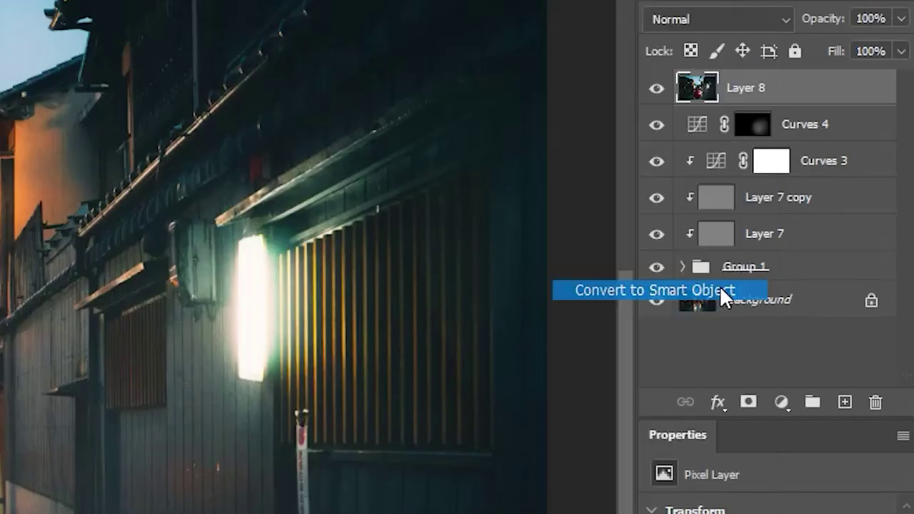
Open the Camera Raw Filter on the merged smart object and raise Clarity to +38
left_click(157, 6)
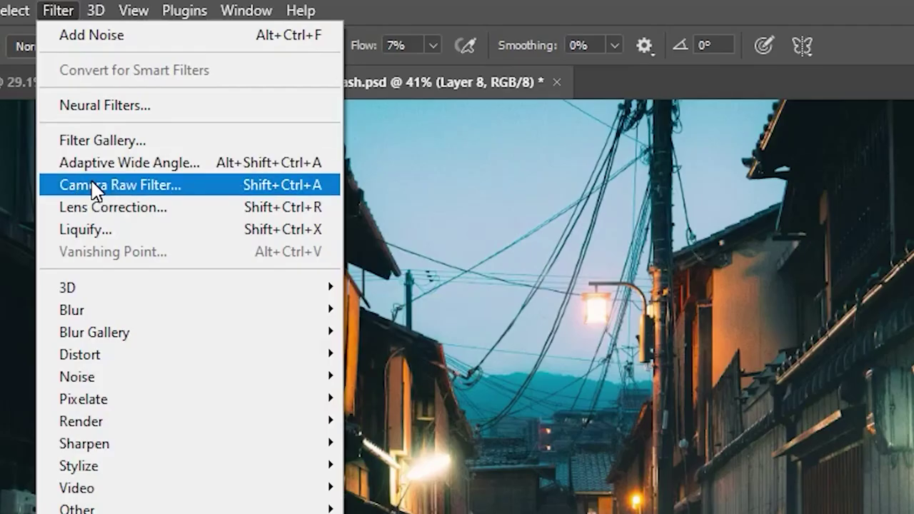
left_click(91, 184)
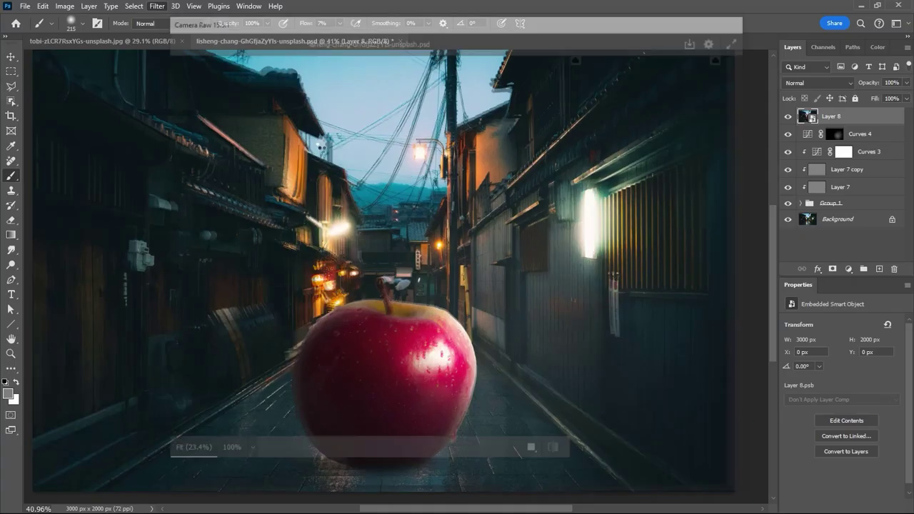
scroll(656, 332, "down", 3)
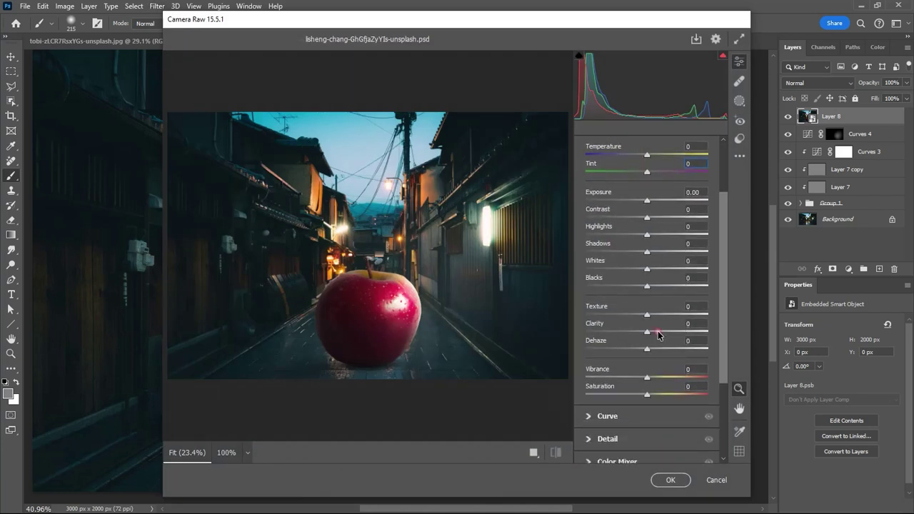
left_click_drag(661, 333, 670, 333)
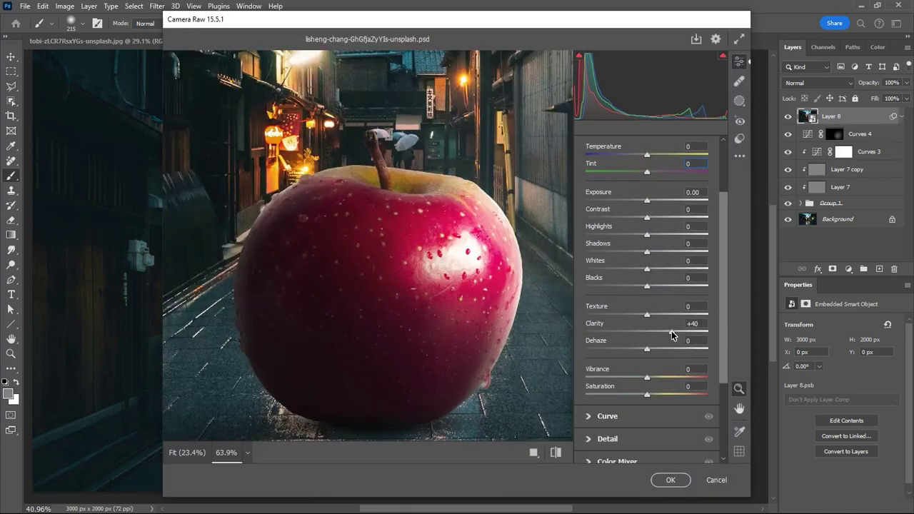
left_click_drag(422, 265, 491, 288)
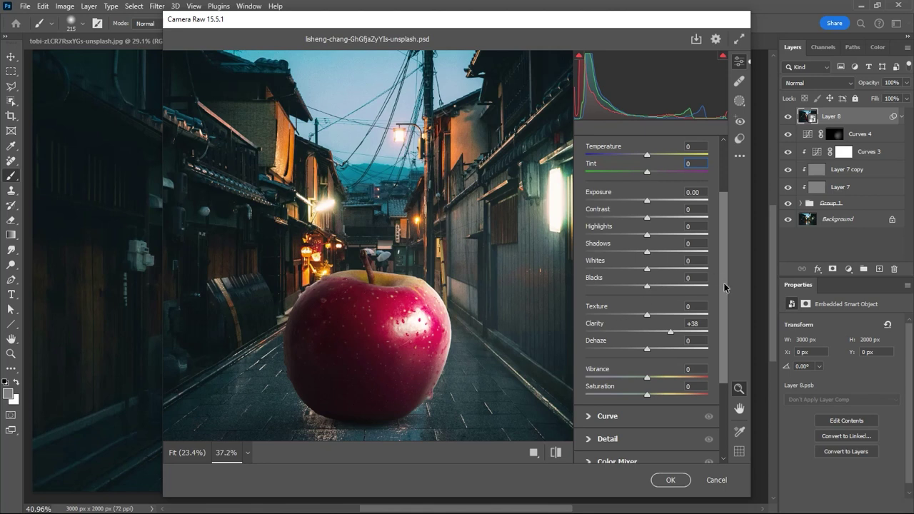
In the Color Mixer, set the aquas' hue to +100 and adjust the blues' hue and saturation toward a more violet sky
left_click_drag(724, 287, 724, 368)
left_click(586, 340)
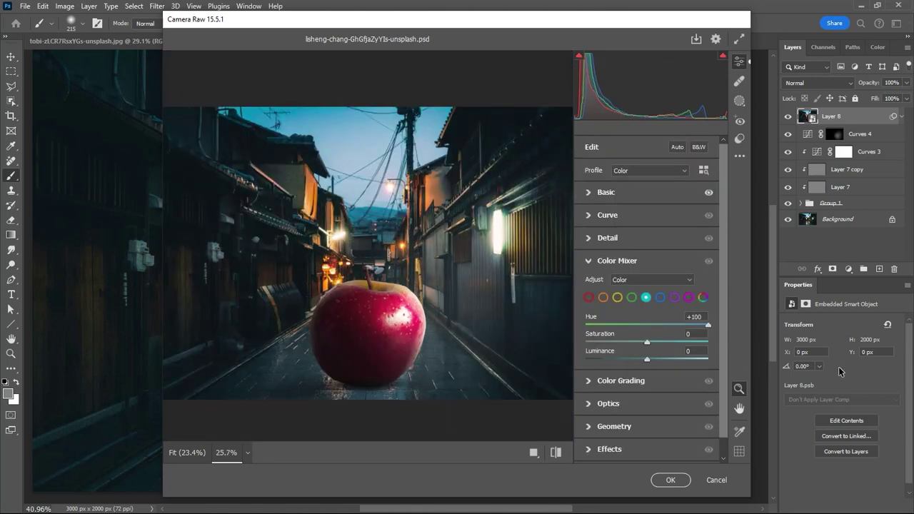
left_click(660, 297)
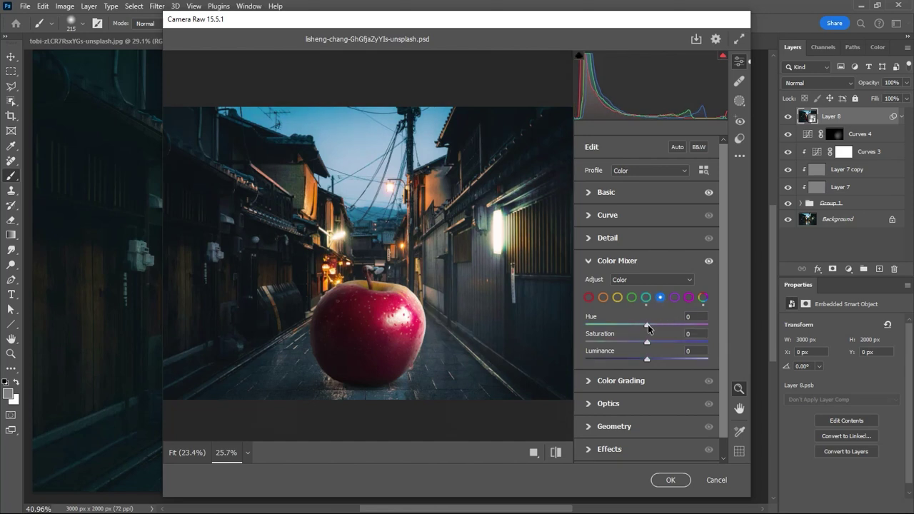
mouse_move(647, 326)
left_mouse_down()
mouse_move(671, 333)
mouse_move(662, 333)
left_mouse_up()
mouse_move(647, 341)
left_mouse_down()
mouse_move(661, 342)
mouse_move(630, 342)
mouse_move(641, 325)
left_mouse_up()
Set the oranges to hue -6 and saturation +5, and experiment with hue shifts on the yellows and reds
left_click(603, 297)
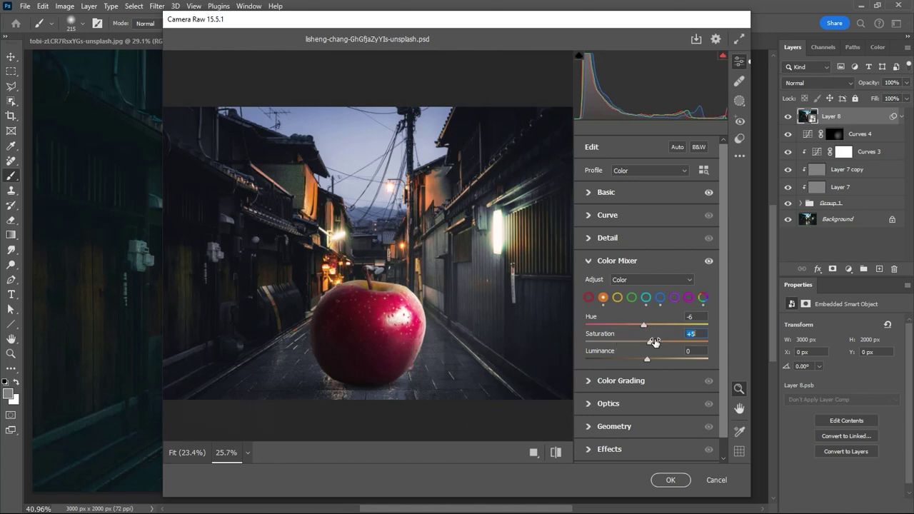
left_click(617, 297)
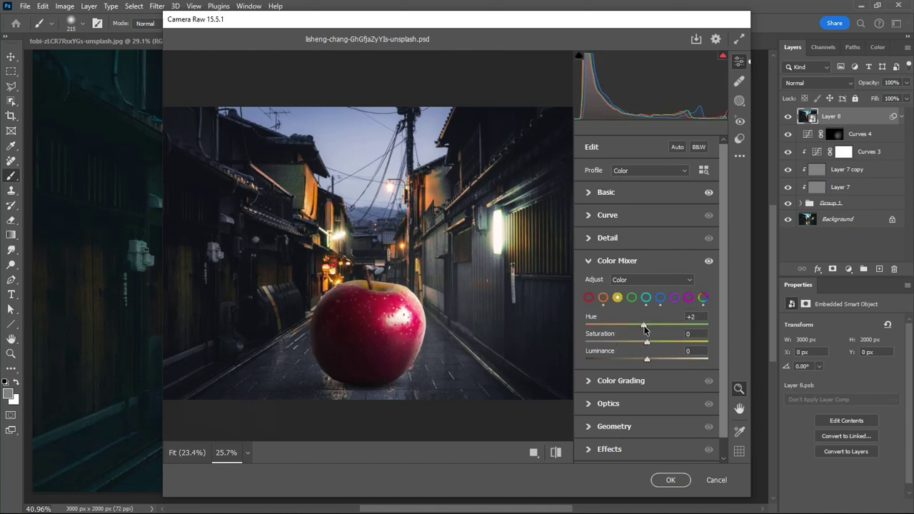
left_click(589, 297)
left_click_drag(644, 327, 655, 326)
left_click_drag(664, 326, 615, 341)
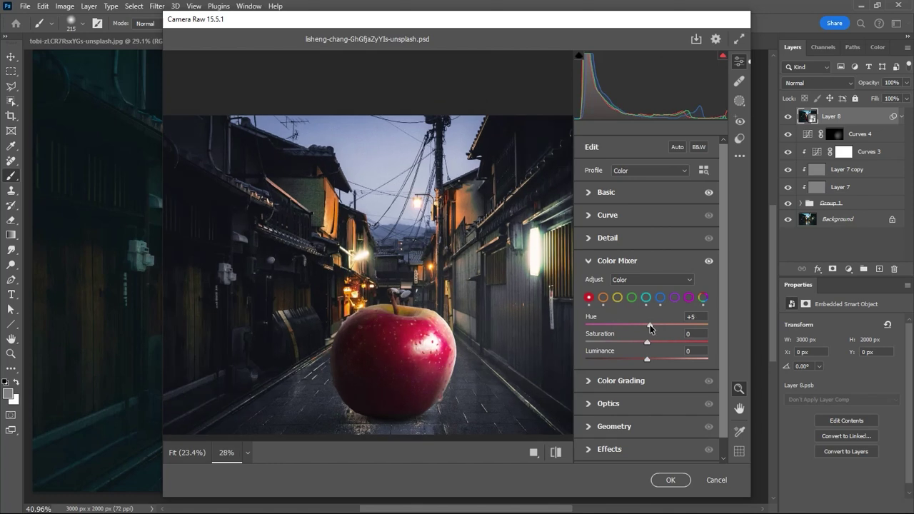
Refine the orange, red and yellow mixer settings, shifting the warm lights toward red, and go through the blues and purples
left_click(604, 297)
left_click(589, 299)
left_click(618, 297)
left_click(621, 326)
left_click(660, 297)
left_click(675, 298)
Color-grade the shadows to hue 9, saturation 20 and the highlights to hue 120, saturation 27, and apply the Camera Raw filter
left_click(593, 261)
left_click(596, 283)
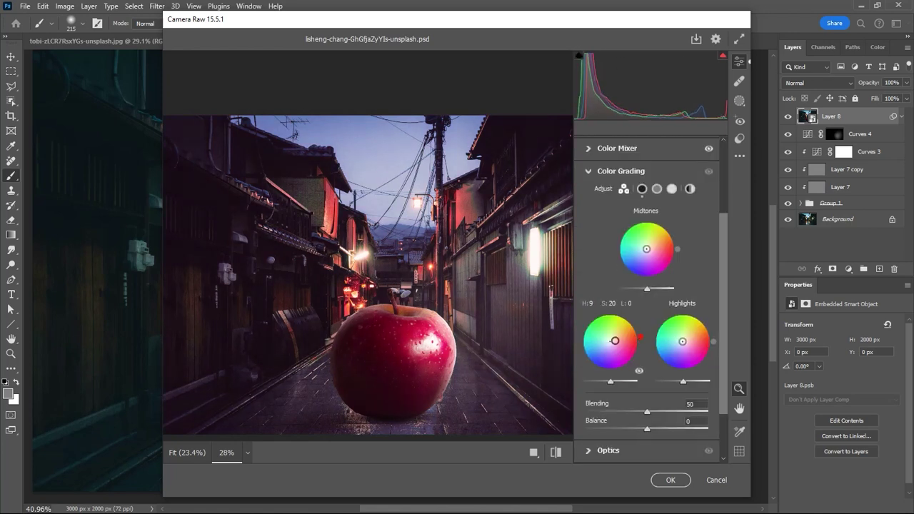
left_click_drag(683, 341, 679, 328)
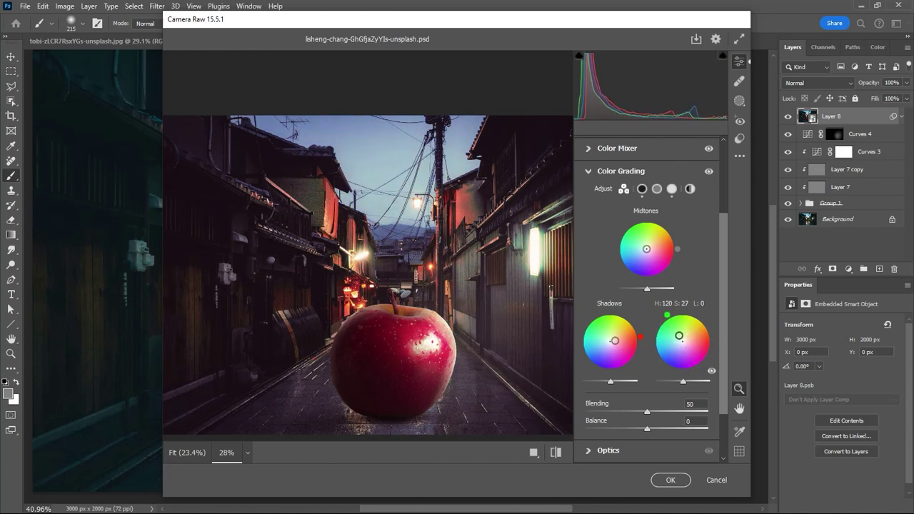
left_click(588, 172)
key("Return")
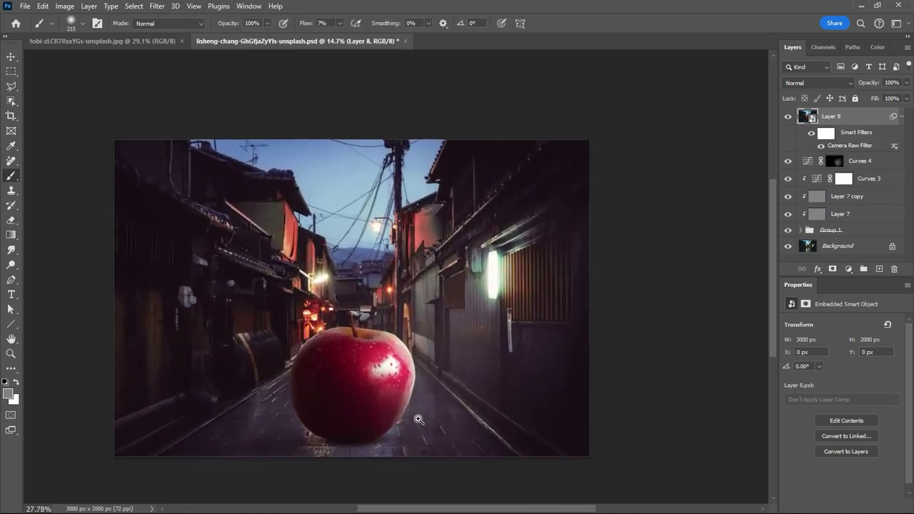
Try the Lighten blend mode on the merged smart object and hide that layer
left_click(805, 83)
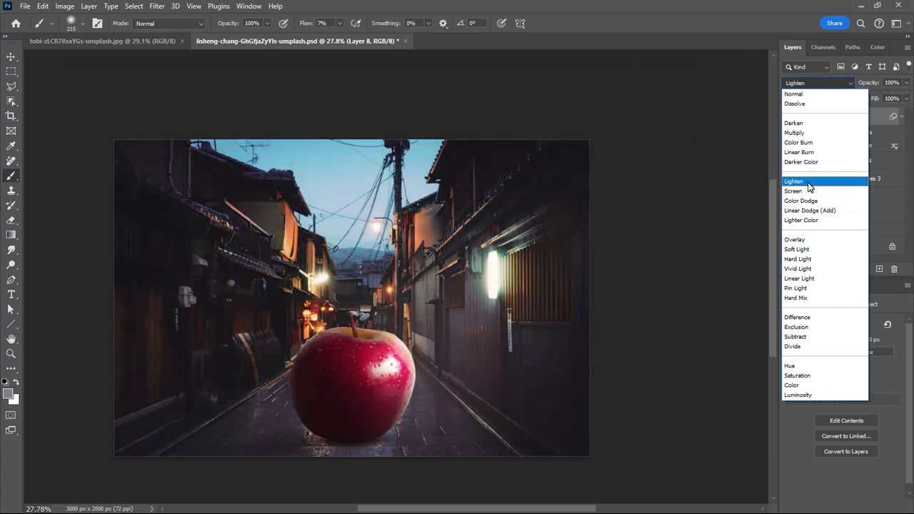
left_click(809, 183)
left_click(789, 116)
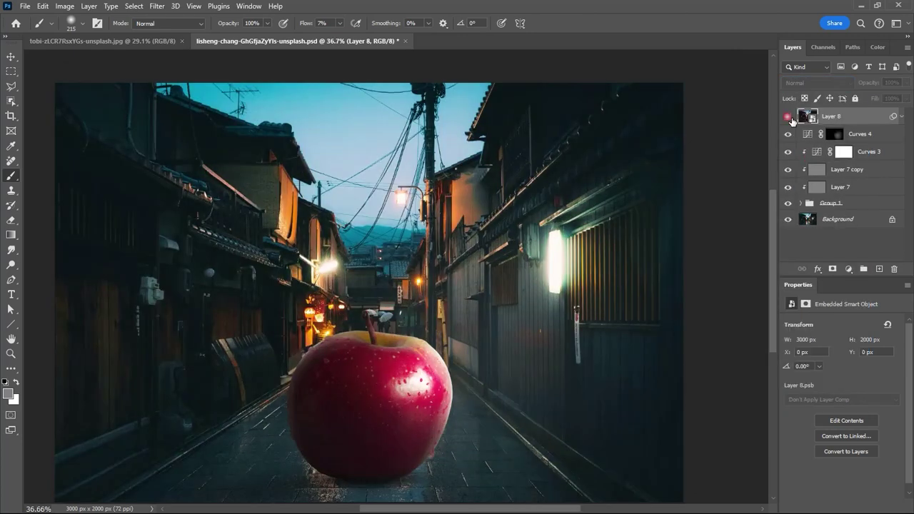
Expand Group 1 and add an empty layer directly above Layer 3, beneath the apple
left_click(801, 202)
scroll(856, 237, "down", 3)
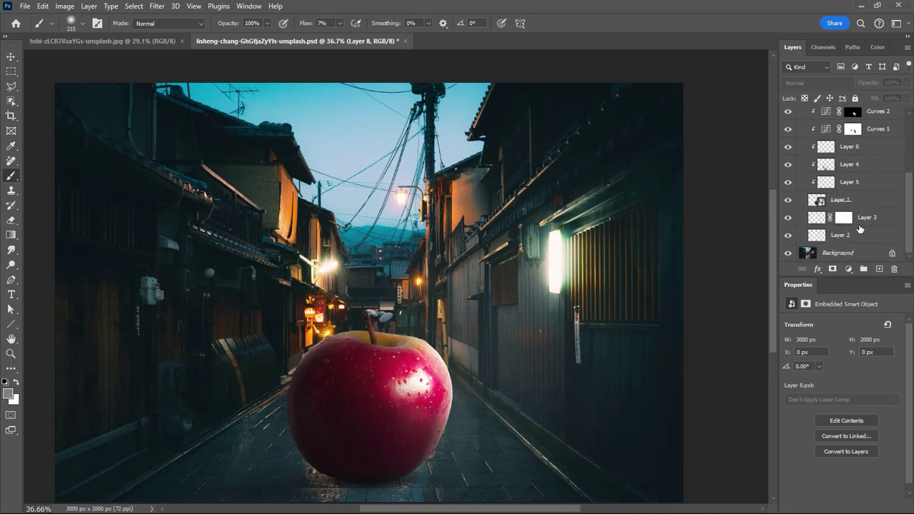
left_click(869, 224)
left_click(878, 269)
left_click_drag(349, 341, 372, 276)
scroll(357, 369, "up", 7)
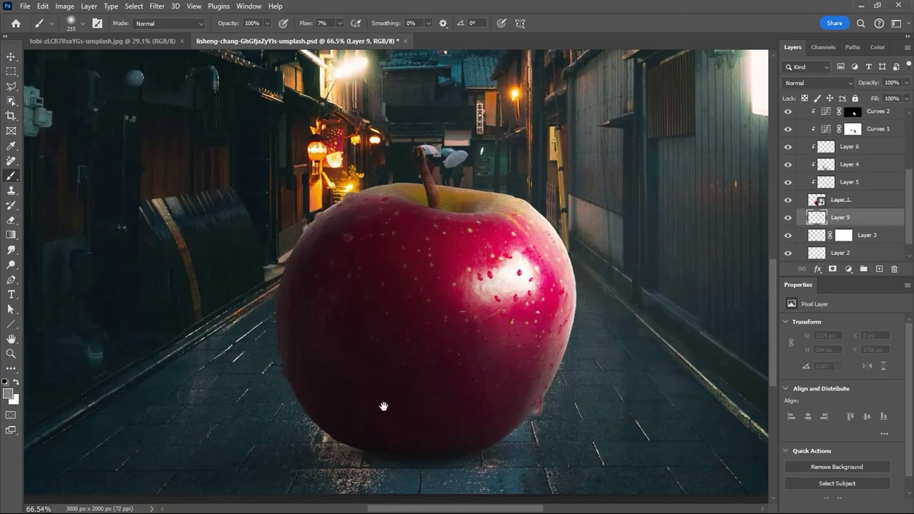
Flatten the soft brush tip into a wide ellipse and enlarge it for painting the ground beneath the apple
left_click_drag(383, 406, 416, 365)
right_click(424, 432)
left_click(412, 404)
left_click_drag(366, 395, 399, 400, "alt")
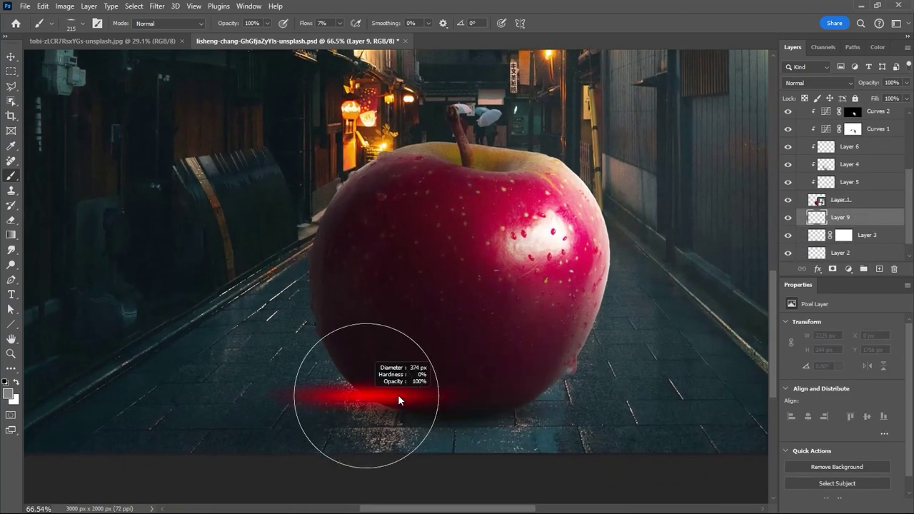
right_click(400, 400)
key("Return")
Paint a soft black contact shadow on Layer 9 along the pavement beneath the apple's base
mouse_move(451, 414)
left_mouse_down()
mouse_move(633, 406)
mouse_move(758, 334)
mouse_move(521, 401)
left_mouse_up()
scroll(464, 397, "up", 2)
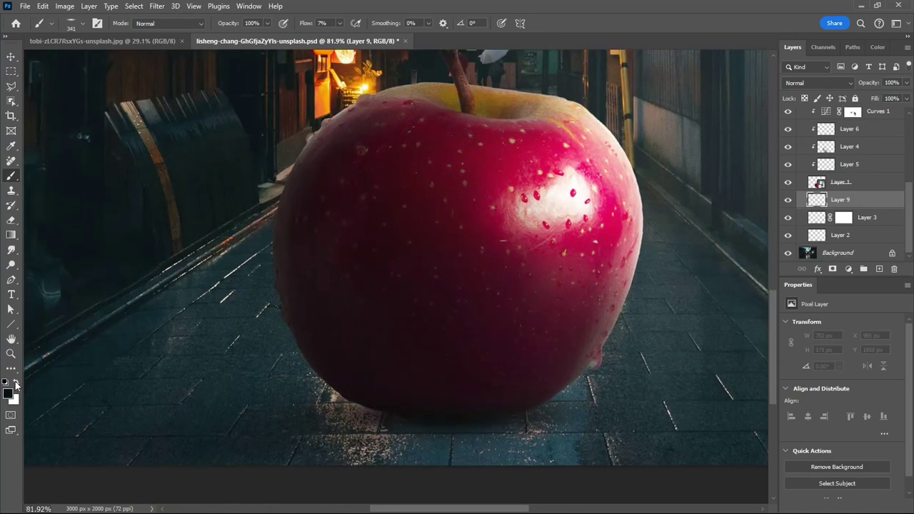
left_click(8, 394)
left_click_drag(634, 218, 557, 262)
key("Return")
mouse_move(450, 429)
left_mouse_down()
mouse_move(425, 439)
mouse_move(449, 441)
left_mouse_up()
mouse_move(369, 400)
left_mouse_down("ctrl")
mouse_move(324, 405)
mouse_move(424, 397)
mouse_move(452, 416)
left_mouse_up("ctrl")
Enlarge the elliptical brush and extend the black shadow from the apple's base across the pavement toward the image's left side
right_click(391, 396, "alt")
right_click(428, 404, "alt")
right_click(386, 404, "alt")
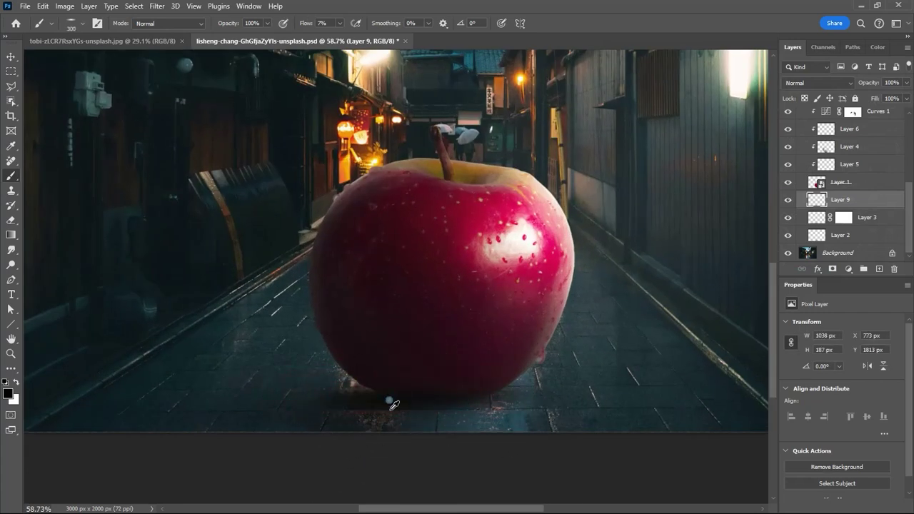
right_click(396, 404, "alt")
left_click_drag(340, 422, 189, 464)
mouse_move(236, 368)
left_mouse_down("ctrl")
mouse_move(188, 373)
mouse_move(218, 371)
mouse_move(190, 362)
mouse_move(297, 392)
left_mouse_up("ctrl")
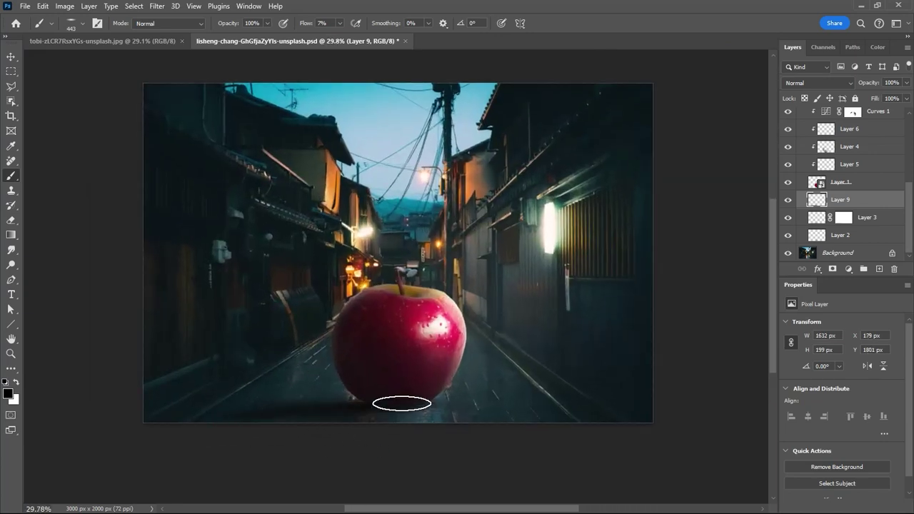
Build up the cast shadow and lengthen it to the image's left edge, making it about 2014 px wide
right_click(352, 410, "alt")
left_click_drag(388, 417, 300, 414)
mouse_move(317, 363)
left_mouse_down("ctrl")
mouse_move(279, 364)
mouse_move(357, 372)
left_mouse_up("ctrl")
right_click(416, 393, "alt")
right_click(403, 395, "alt")
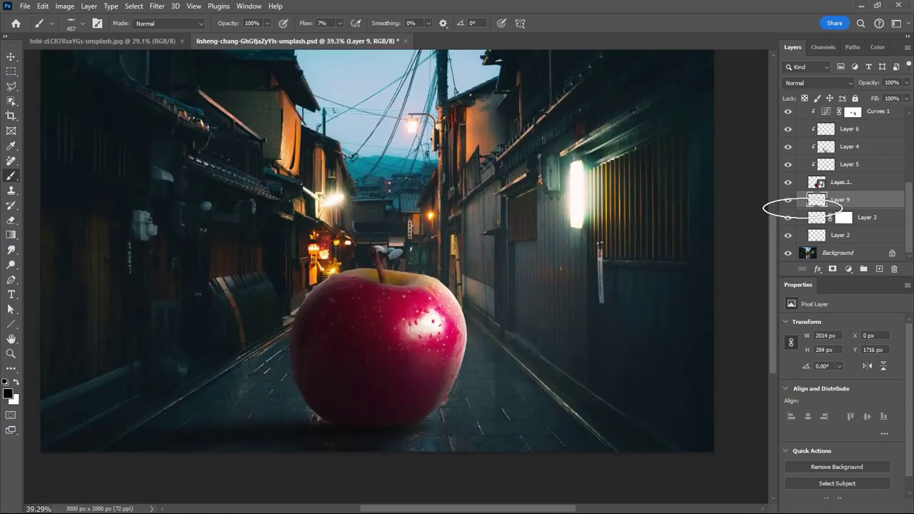
Hide the Background and shadow layers 9, 3 and 2, and stamp the isolated apple into a new layer above Curves 4
scroll(828, 204, "up", 3)
scroll(825, 196, "up", 1)
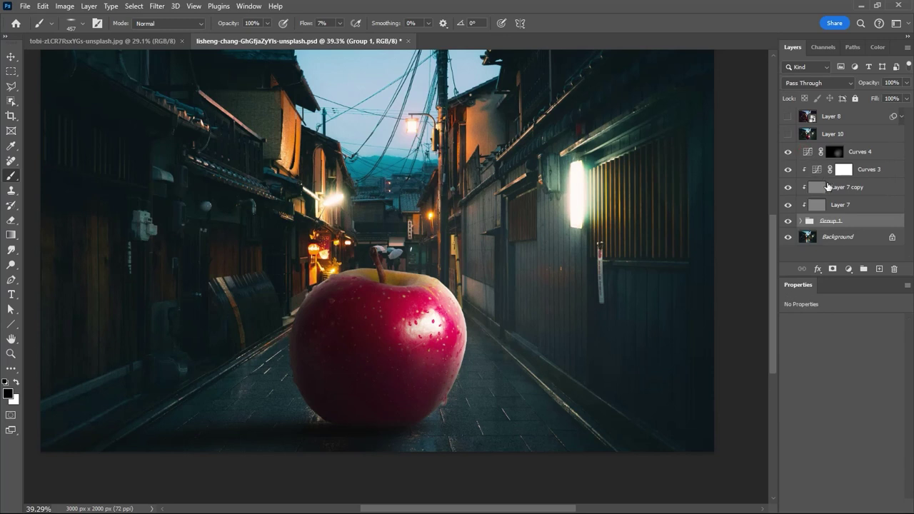
left_click(789, 237)
left_click(801, 221)
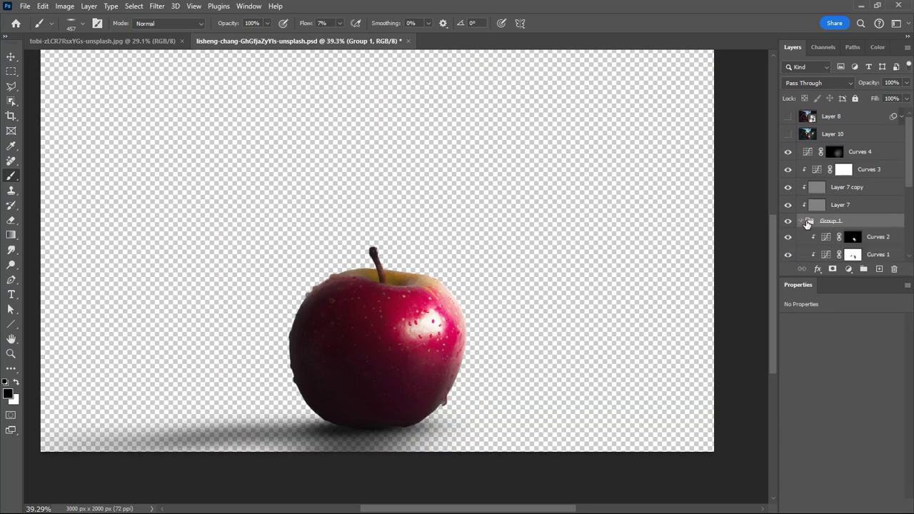
scroll(807, 218, "down", 3)
scroll(792, 215, "down", 2)
left_click(790, 236)
scroll(828, 200, "up", 5)
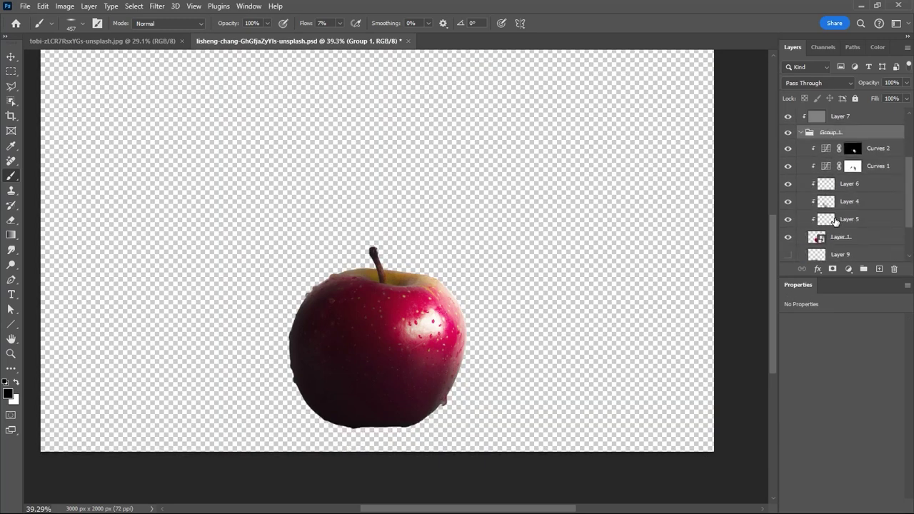
left_click(864, 159)
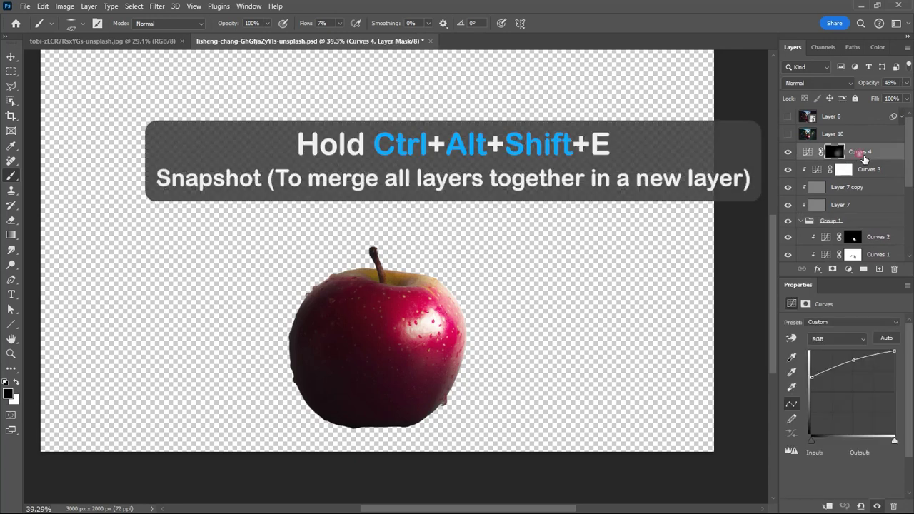
key("ctrl+alt+shift+e")
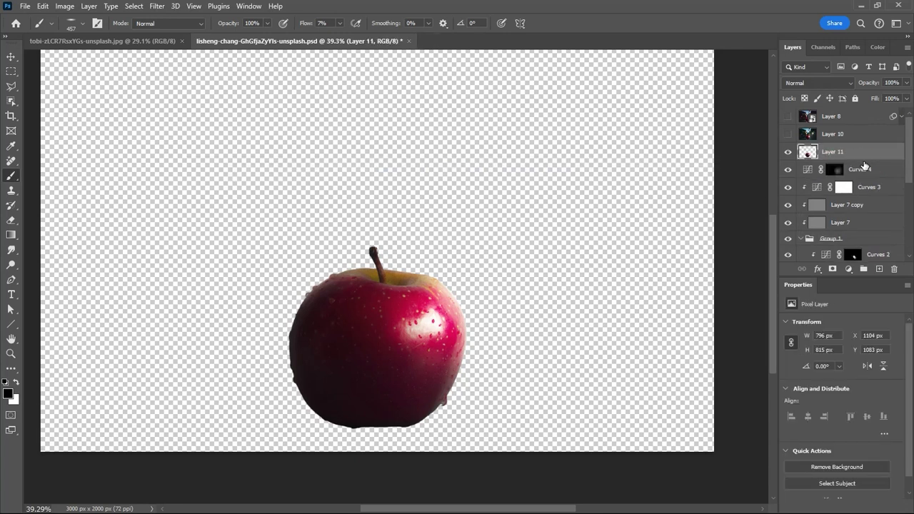
Make Layer 2, Layer 3, Layer 9 and the Background visible again
scroll(842, 193, "down", 5)
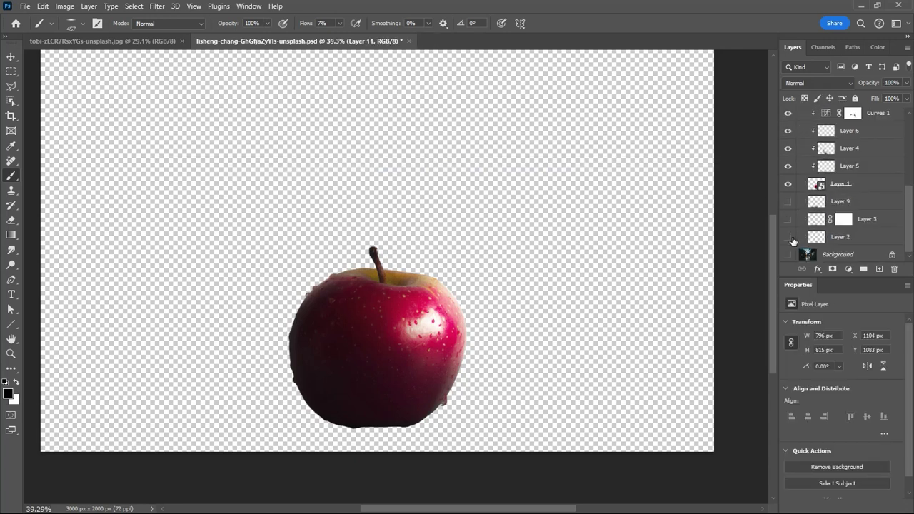
left_click(788, 237)
left_click(788, 201)
left_click(788, 254)
scroll(842, 186, "up", 5)
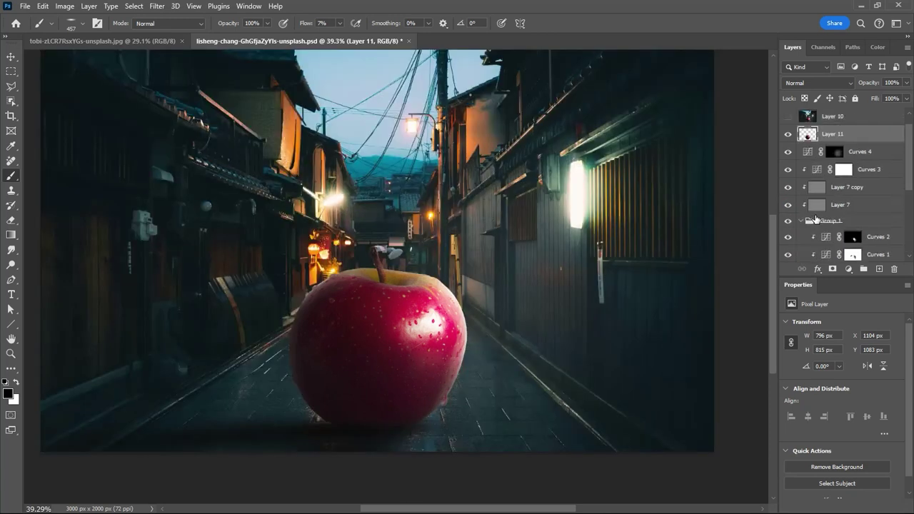
Convert Layer 11 to a smart object and flip the apple copy vertically
right_click(832, 153)
left_click(778, 216)
key("ctrl+t")
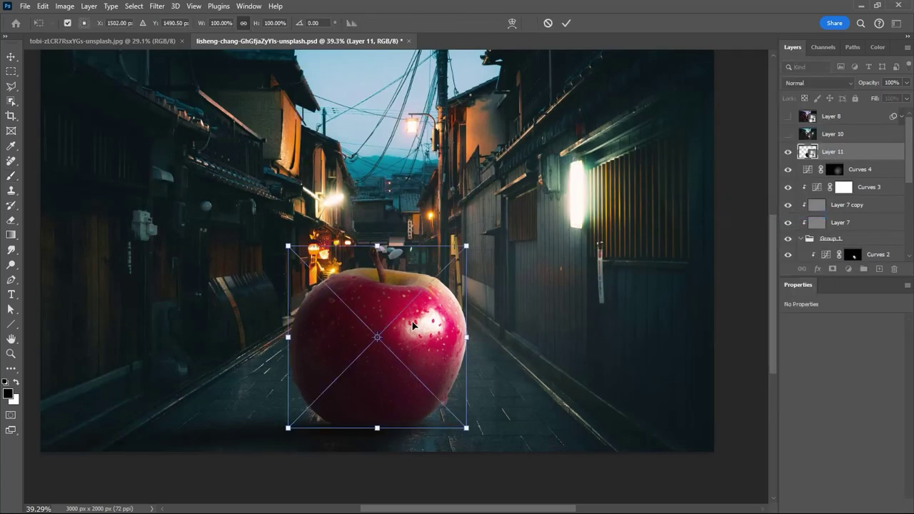
right_click(414, 329)
left_click(440, 315)
Position the flipped apple directly beneath the original so their bases meet, and place Layer 11 below Group 1
left_click_drag(433, 299, 436, 471)
left_click_drag(394, 448, 423, 441)
scroll(394, 448, "up", 5)
key("Up")
key("Up")
key("Up")
key("Up")
key("Up")
key("Up")
key("Up")
key("Up")
key("Up")
key("Up")
key("Up")
key("Up")
key("Up")
key("Up")
key("Up")
key("Up")
key("Up")
key("Up")
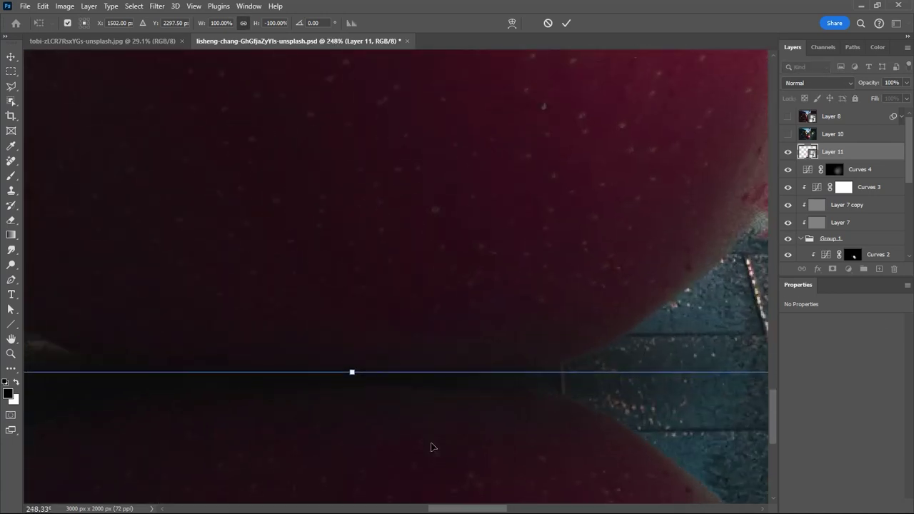
key("Up")
key("Up")
key("Up")
key("Up")
key("Return")
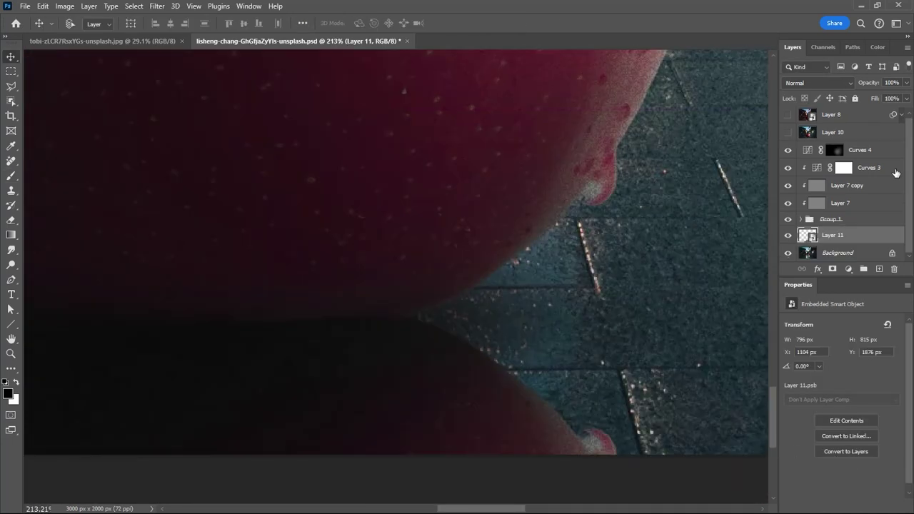
Blend the Layer 11 reflection into the pavement using Blend If on the underlying layer, with split values 0/73 and 84/216
double_click(894, 238)
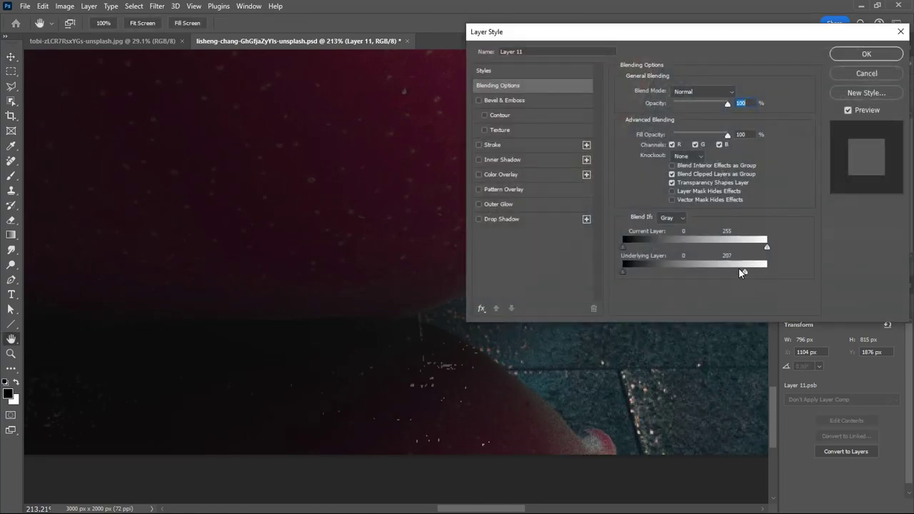
left_click_drag(738, 268, 638, 270)
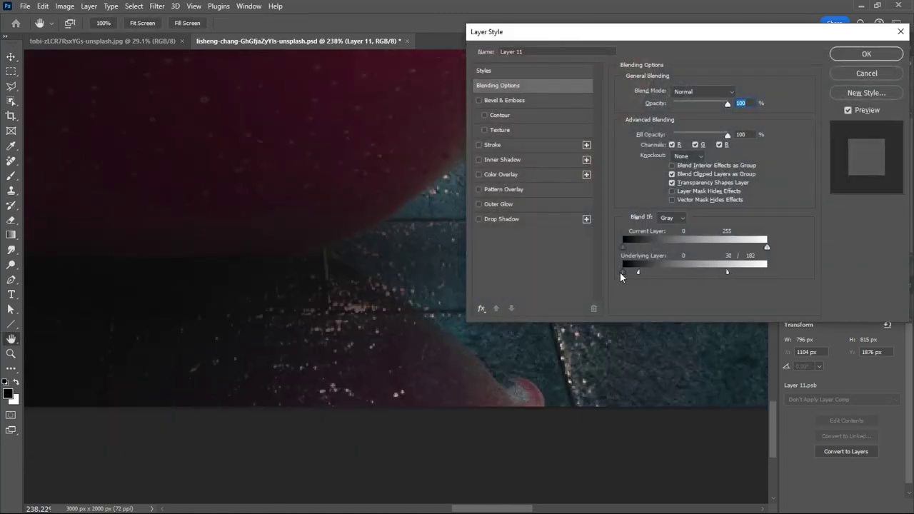
left_click_drag(621, 272, 688, 272)
scroll(328, 273, "down", 7)
left_click_drag(311, 285, 393, 373)
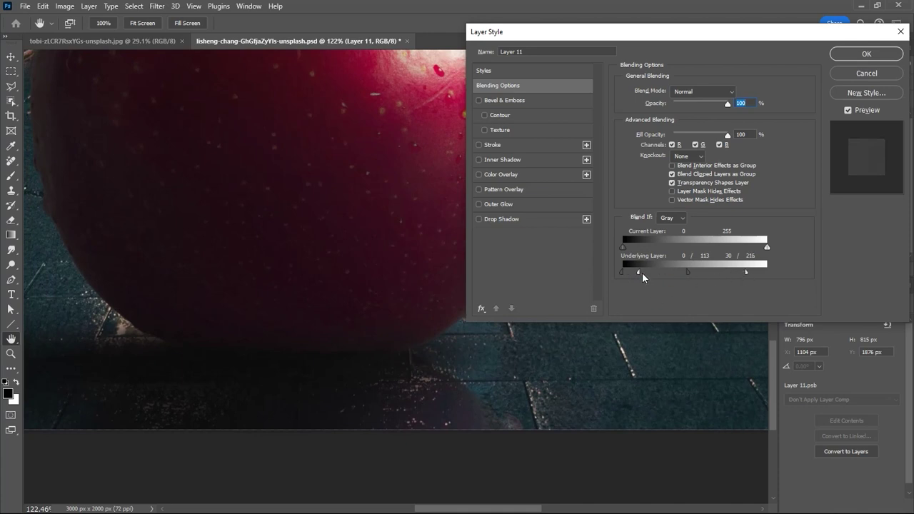
mouse_move(642, 272)
left_mouse_down()
mouse_move(670, 269)
mouse_move(653, 269)
left_mouse_up()
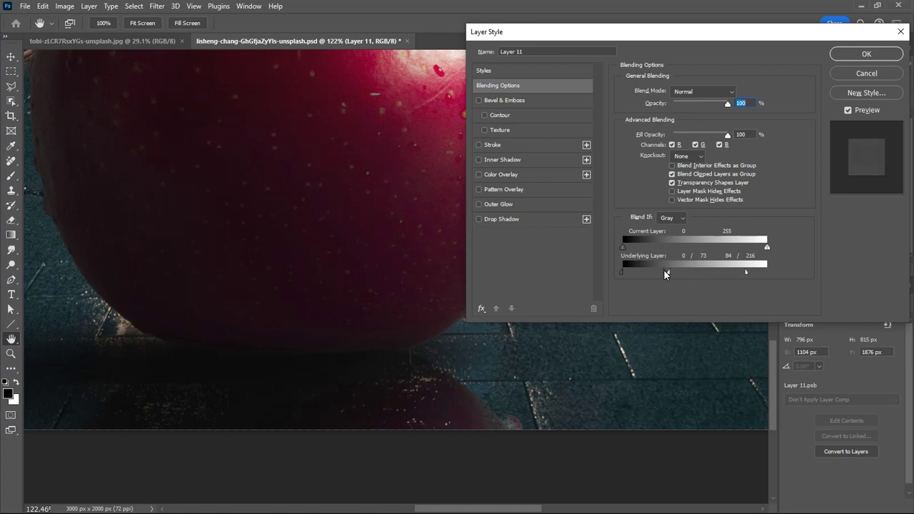
key("Return")
Apply a Motion Blur to the reflection with a 90° angle and a distance of about 19 pixels
left_click(156, 6)
mouse_move(186, 146)
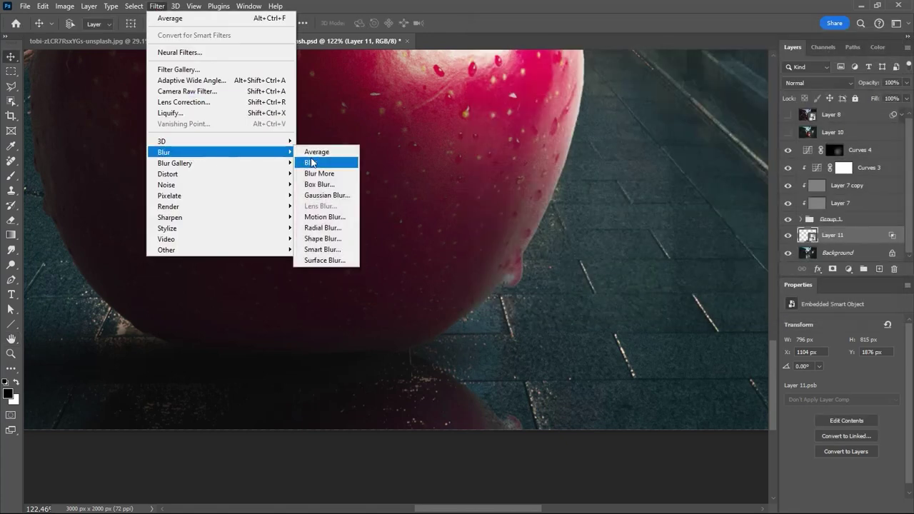
left_click(324, 217)
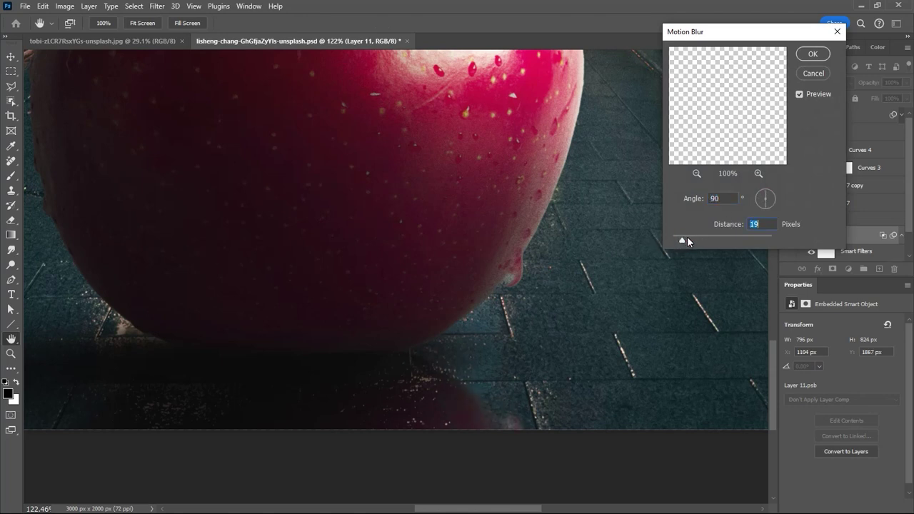
left_click_drag(687, 242, 687, 246)
left_click(813, 55)
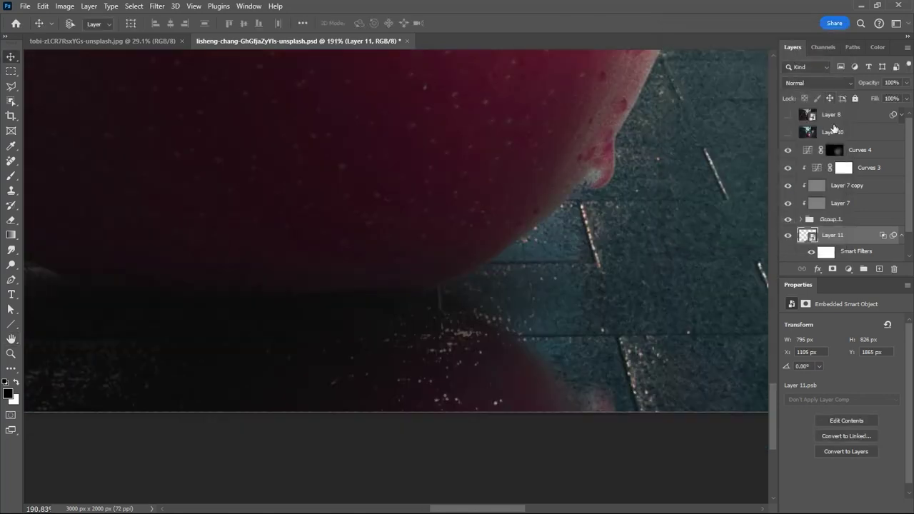
Brush black on Layer 11's smart filter mask to reduce the blur where the reflection meets the apple's base
left_click(827, 252)
key("b")
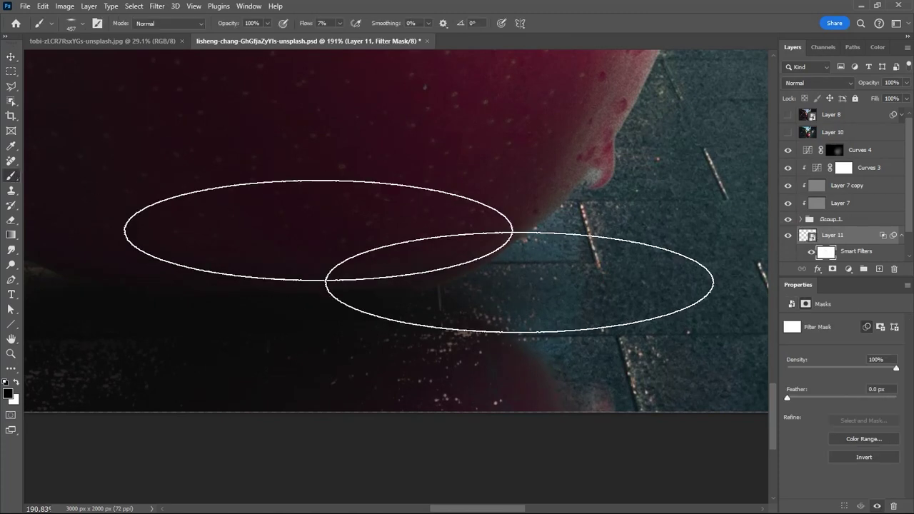
scroll(569, 198, "down", 10)
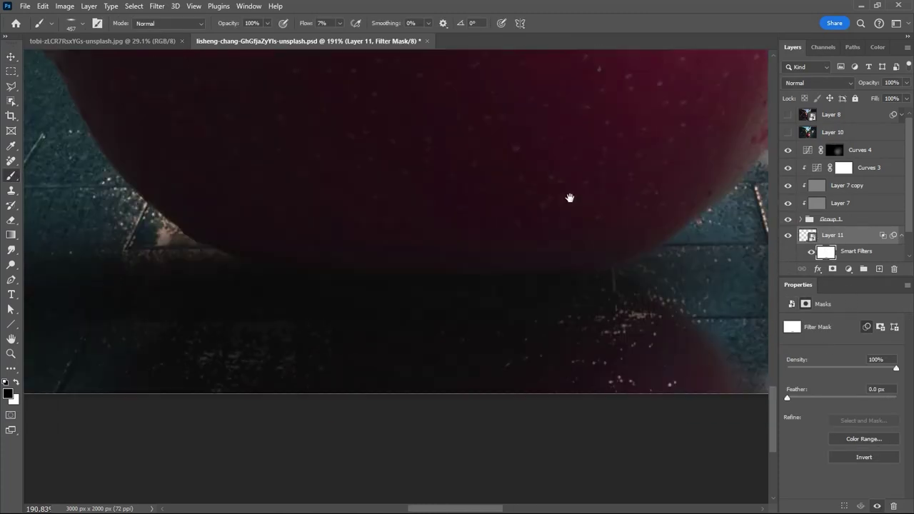
left_click(811, 226)
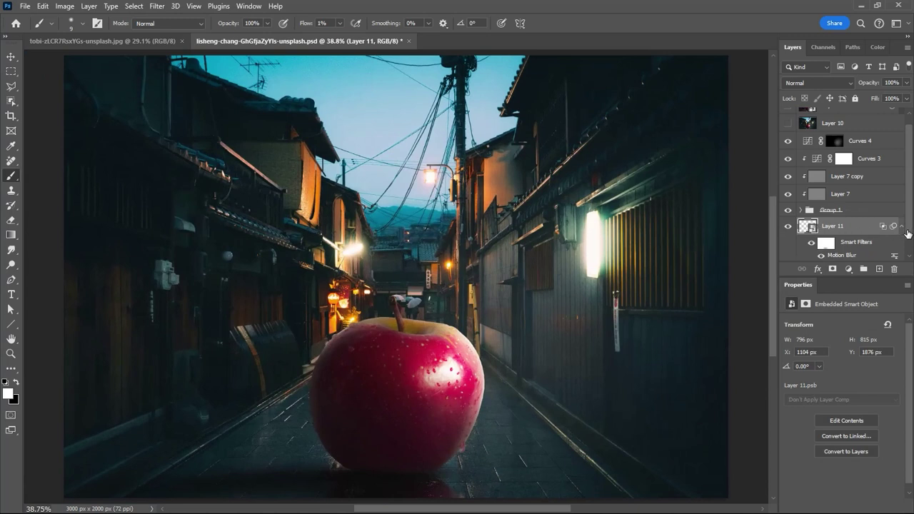
Stamp all visible layers into a new smart object above Curves 4 and copy Layer 8's Camera Raw smart filter onto it
scroll(907, 234, "up", 1)
left_click(863, 152)
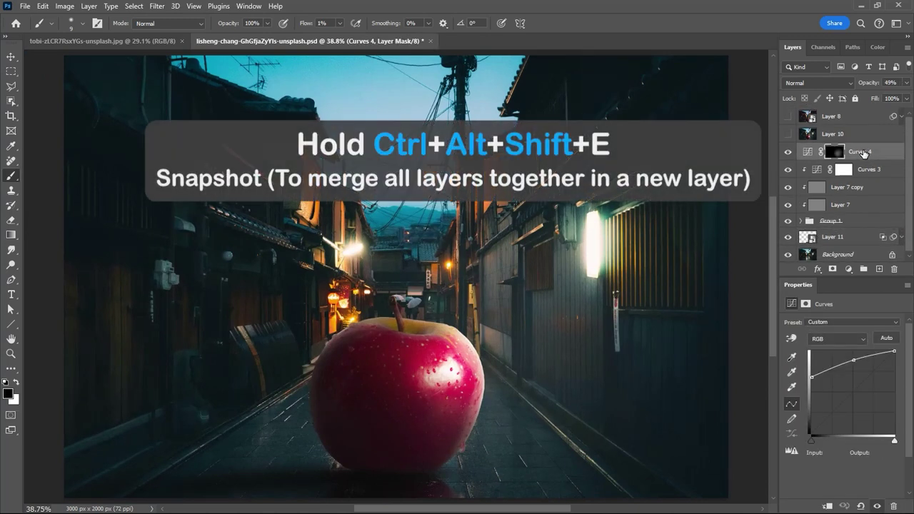
key("ctrl+alt+shift+e")
right_click(861, 152)
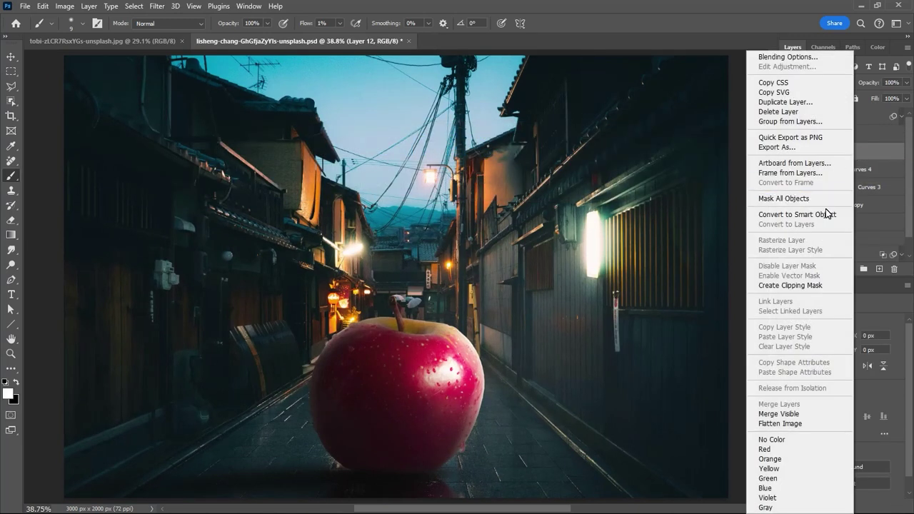
left_click(826, 213)
left_click_drag(896, 125, 876, 164)
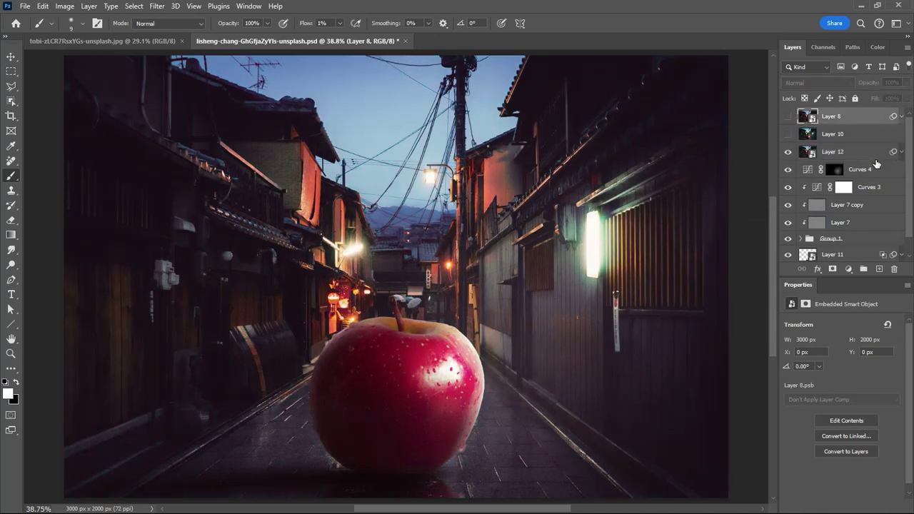
Delete Layer 8 and Layer 10, and set Layer 12's blend mode to Lighten
left_click(835, 134, "shift")
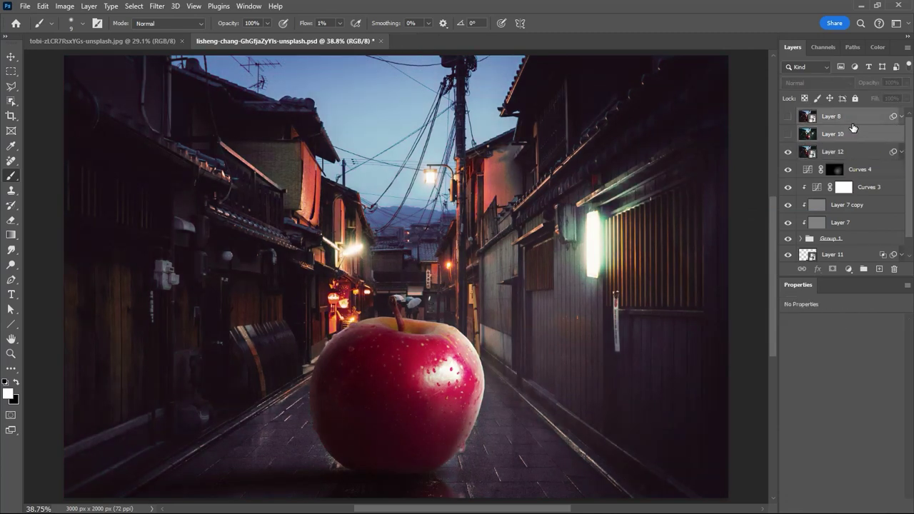
key("Delete")
left_click(807, 83)
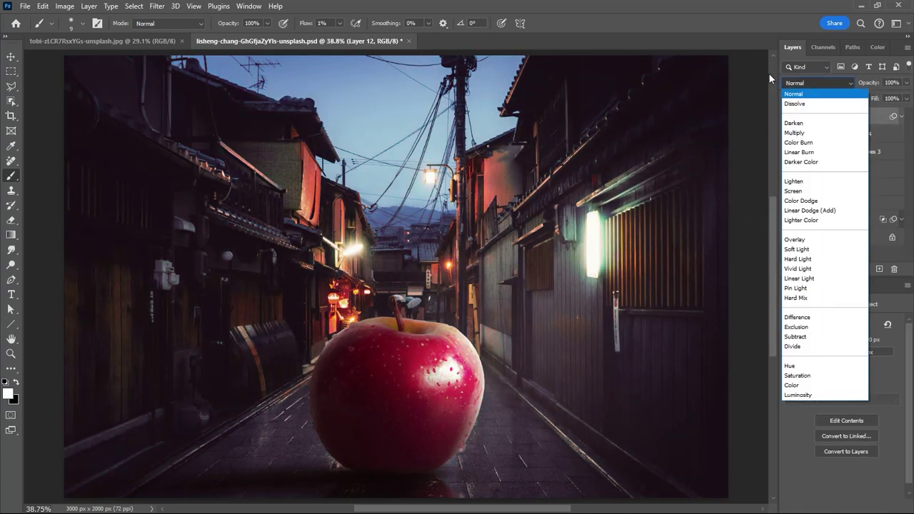
left_click(788, 182)
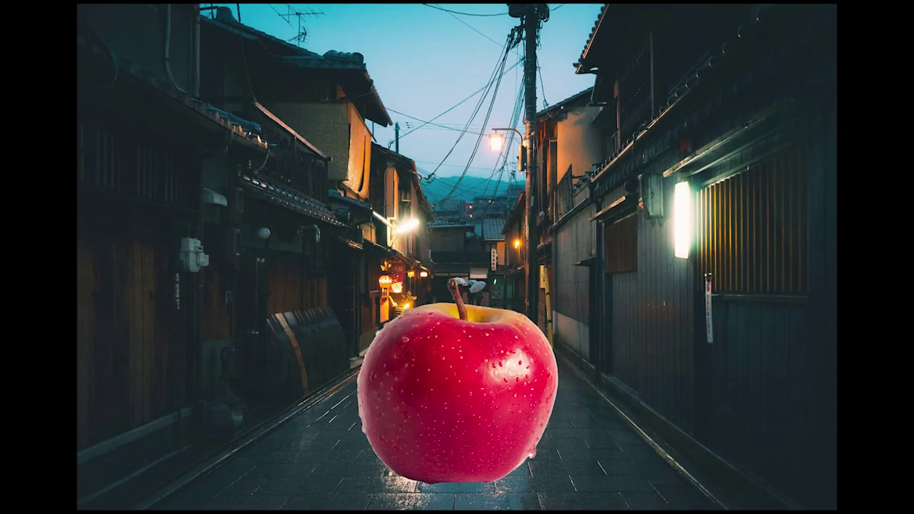